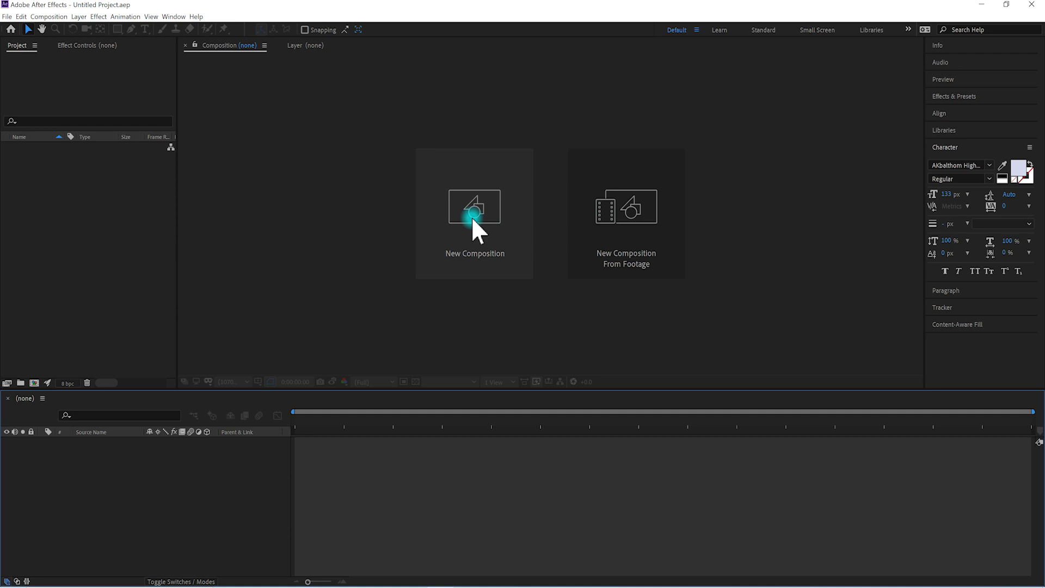
Start a new composition on the HDTV 1080 29.97 preset at 1920×1080
left_click(472, 217)
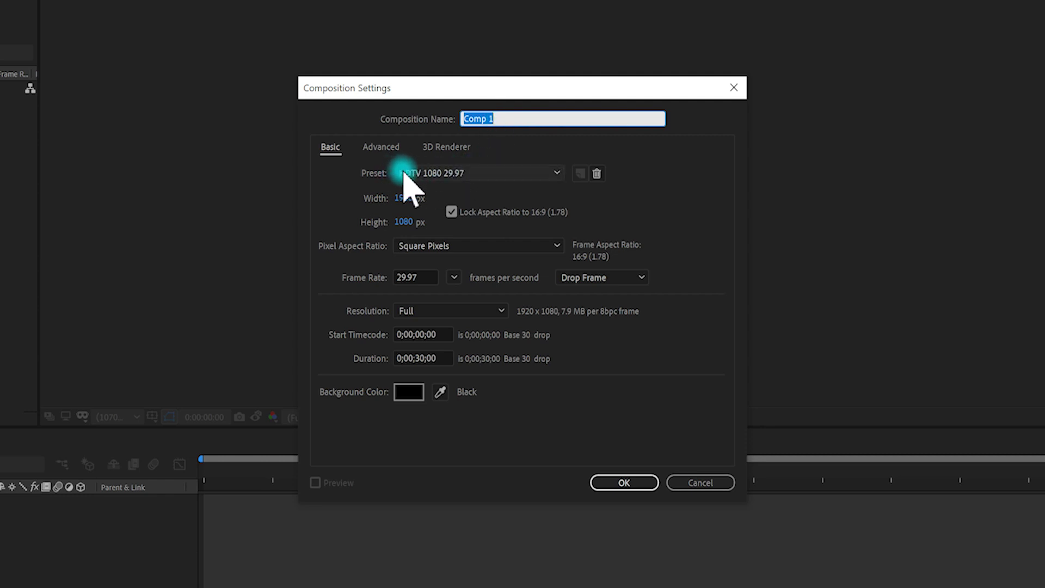
left_click(542, 174)
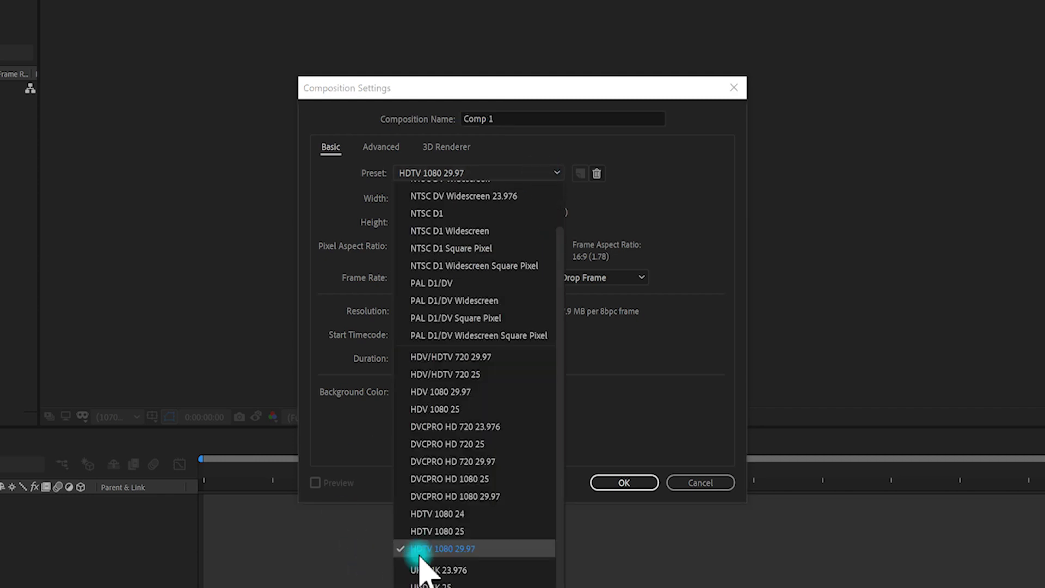
left_click(457, 550)
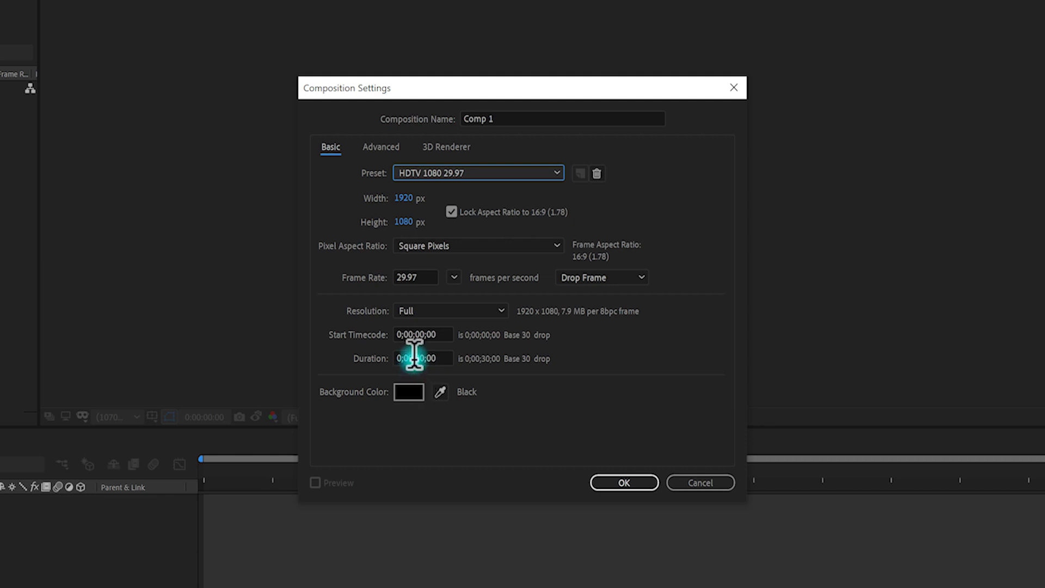
Create Comp 1 with a 0;04;30;00 duration, then bring up the Import File dialog
left_click(412, 358)
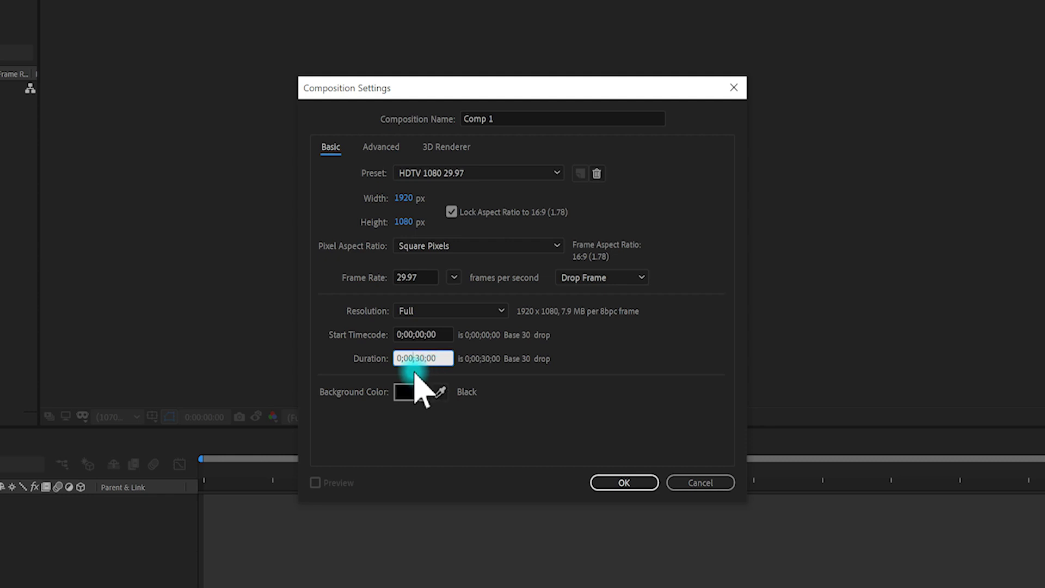
key("BackSpace")
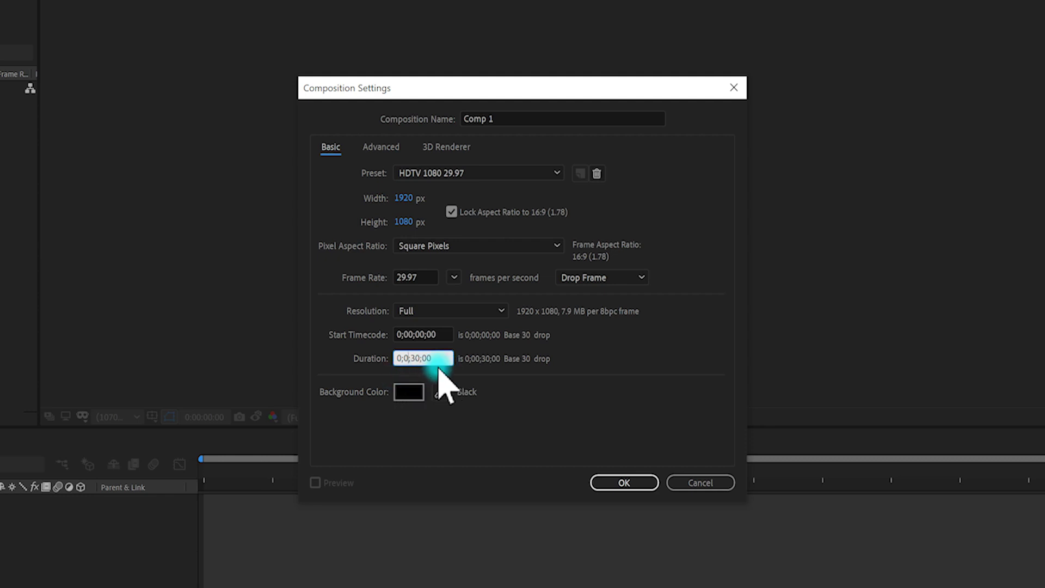
type("4")
left_click(621, 484)
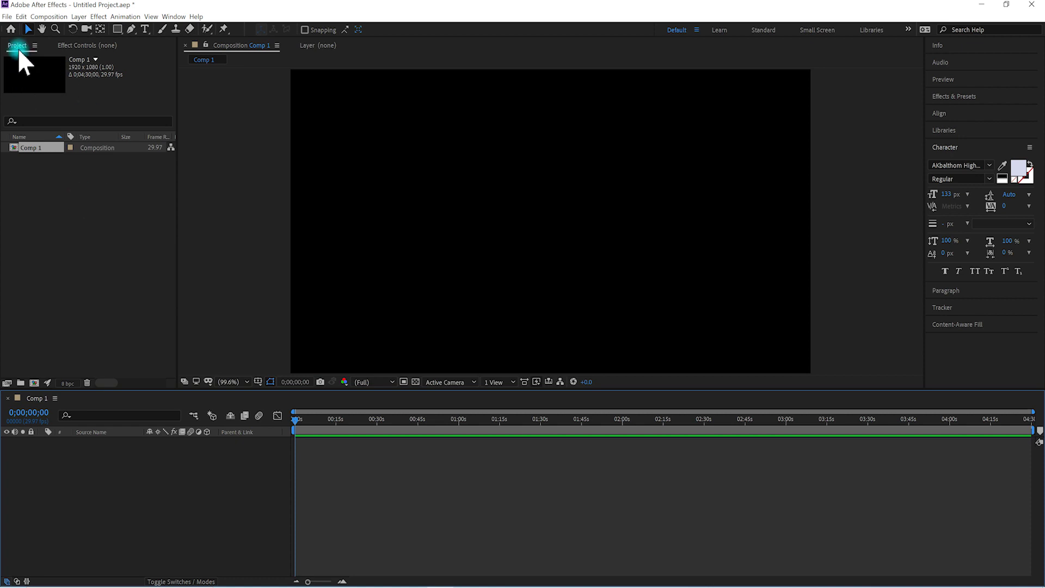
double_click(61, 202)
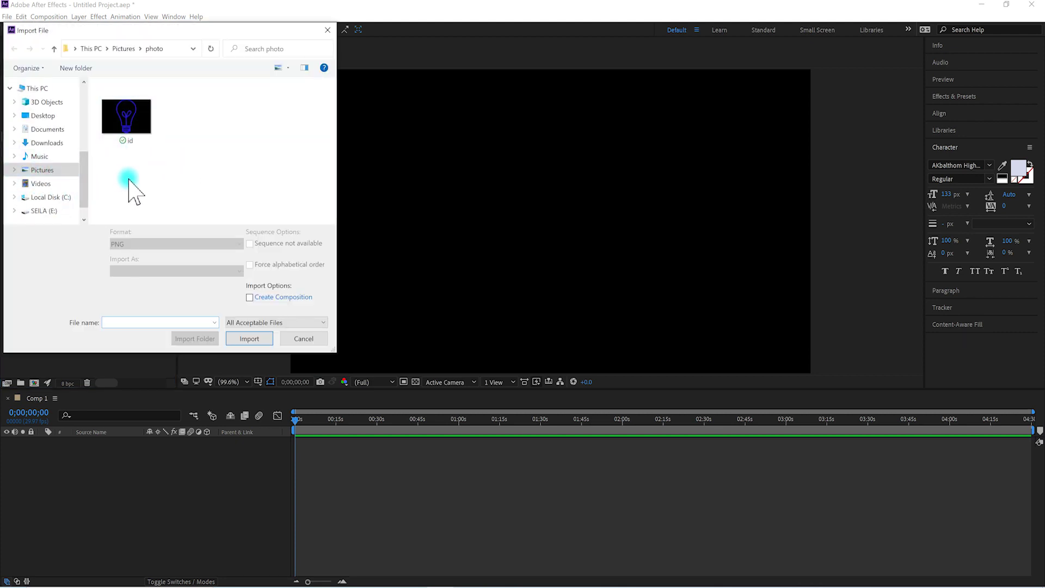
Import id.png and add the lightbulb image to Comp 1 as a layer
left_click(126, 117)
left_click(243, 328)
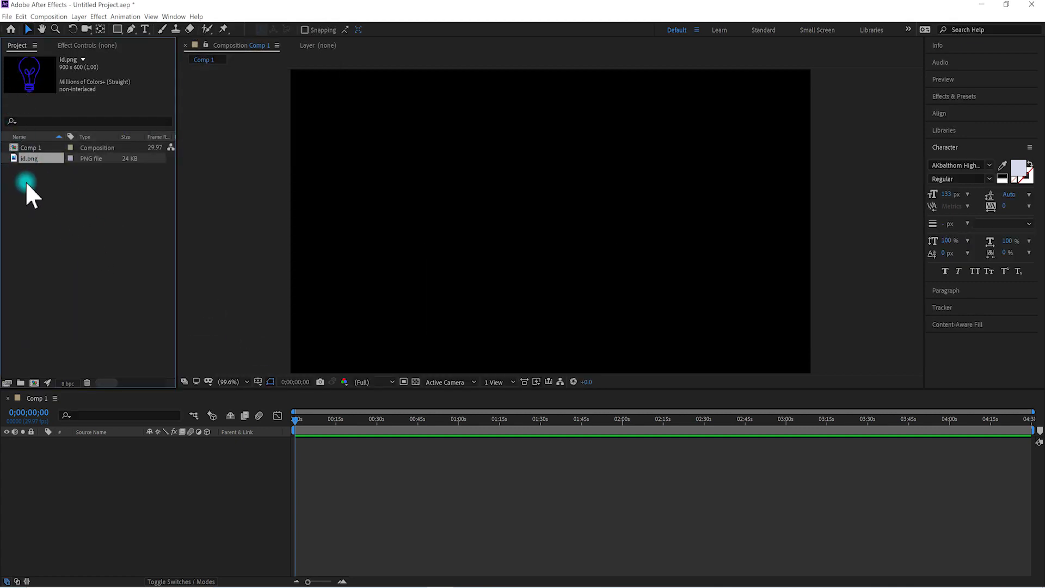
left_click_drag(28, 158, 85, 453)
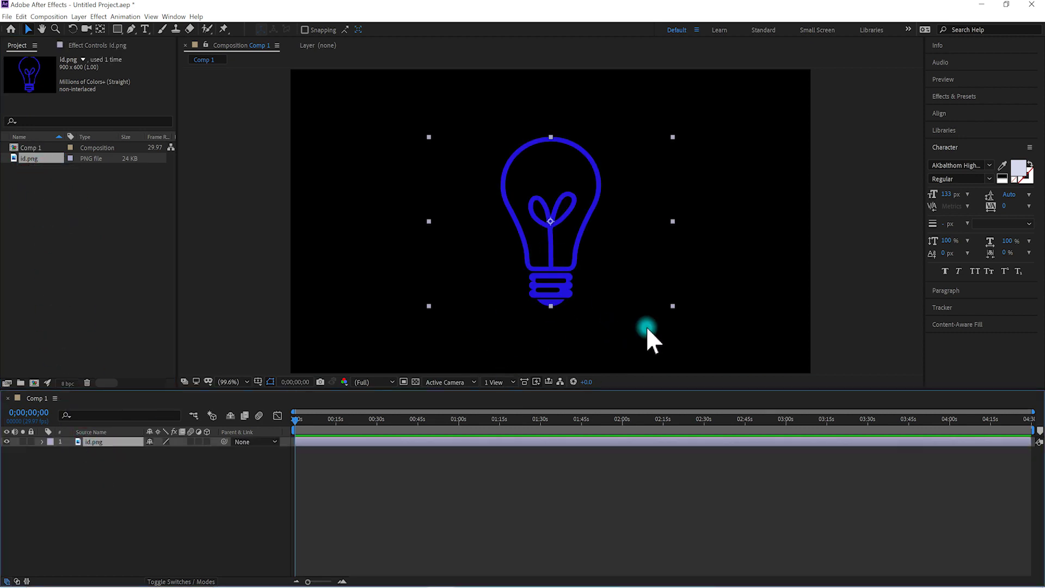
Shrink the lightbulb slightly and centre it in the composition
left_click_drag(673, 306, 652, 294)
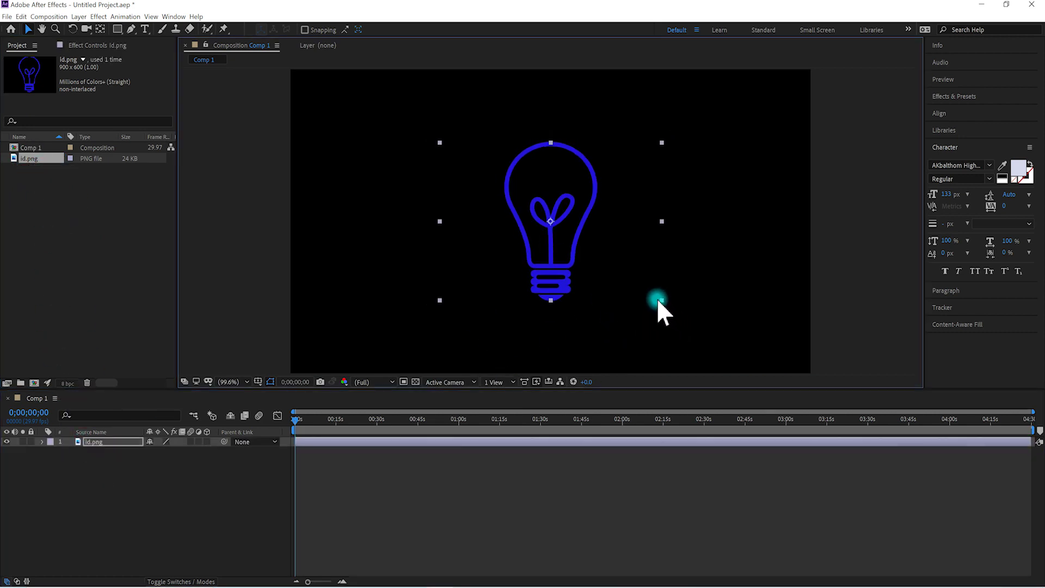
left_click(106, 519)
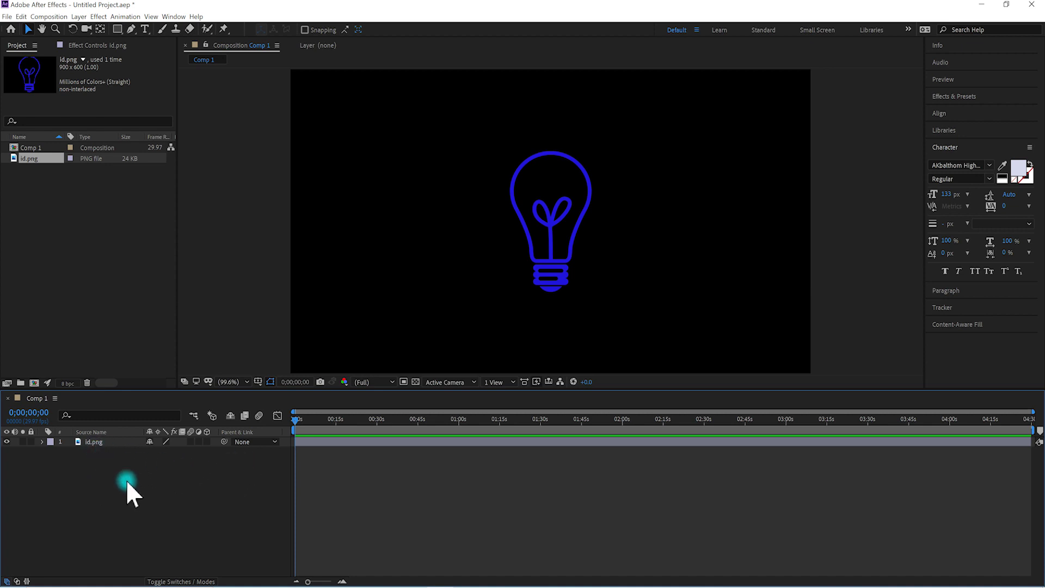
left_click(553, 218)
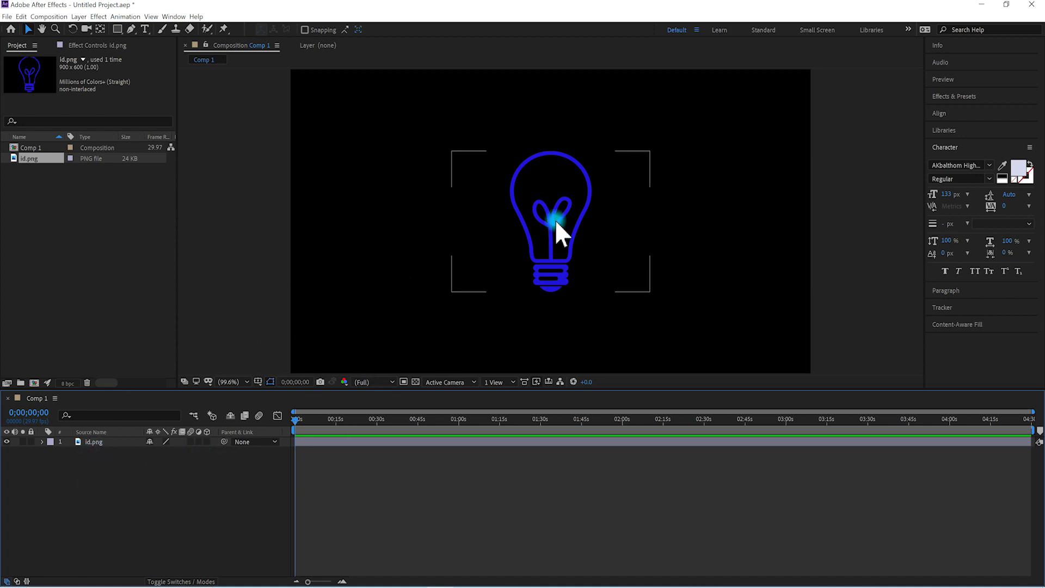
left_click(634, 302)
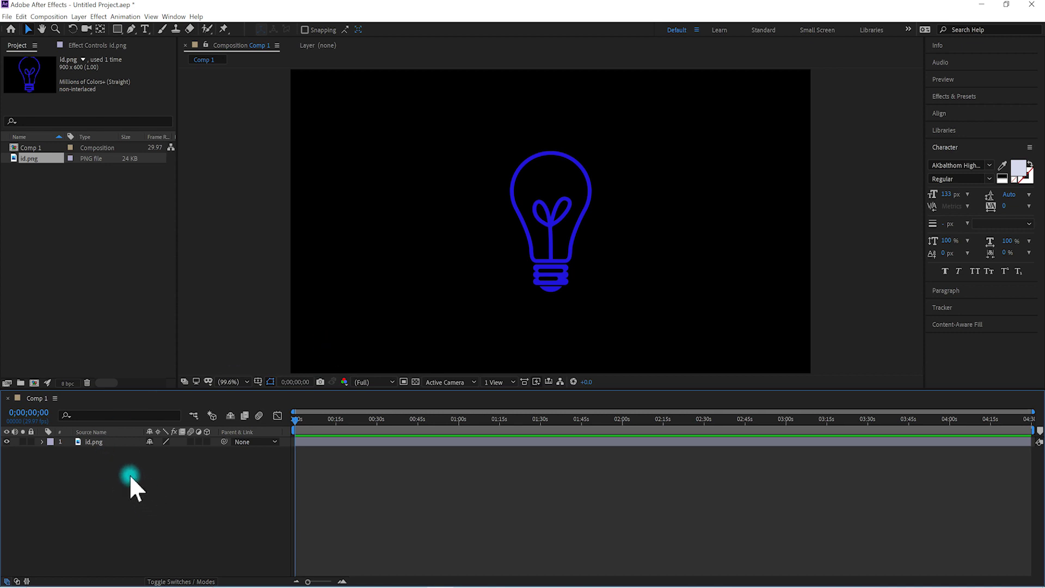
left_click(145, 28)
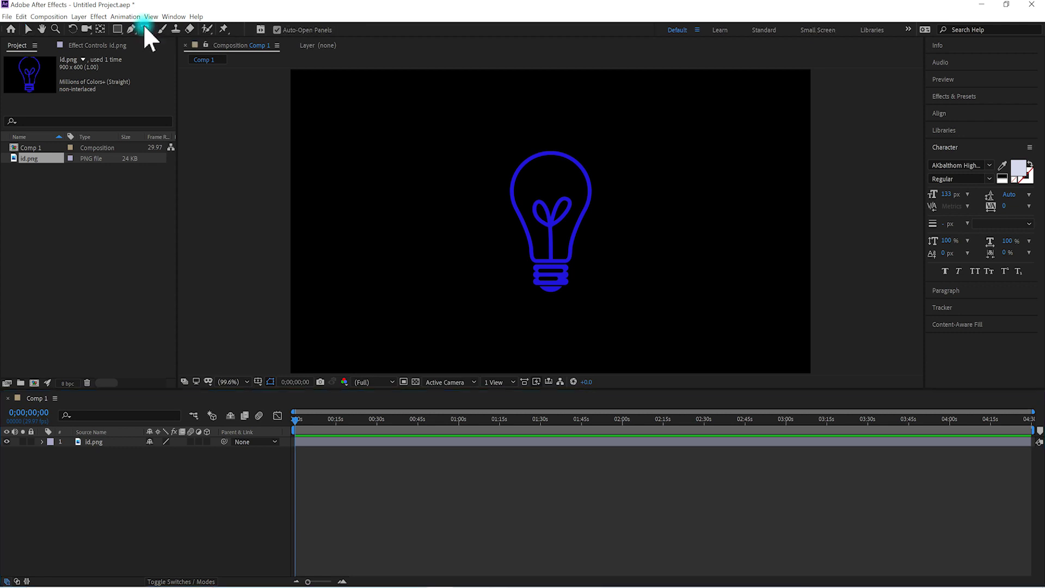
Add a 'SeasoN' text layer at the lower left of the comp and select its text
left_click(337, 320)
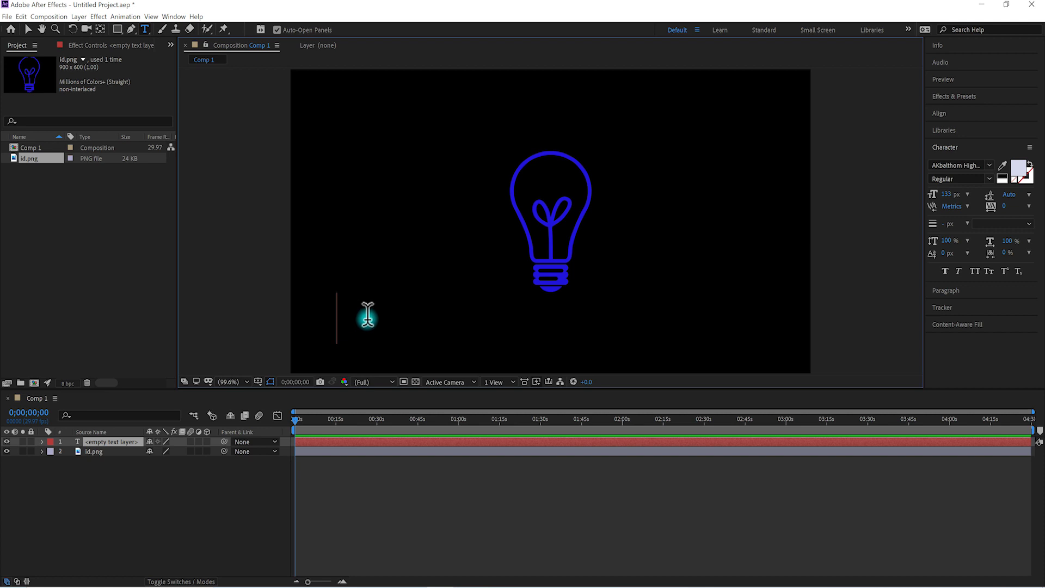
type("S")
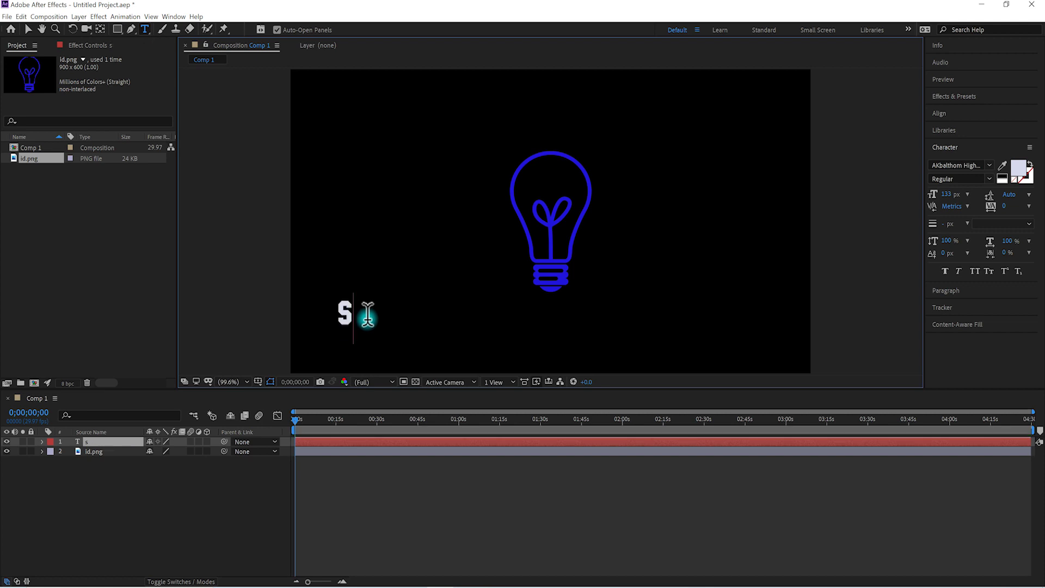
type("eas")
type("oN")
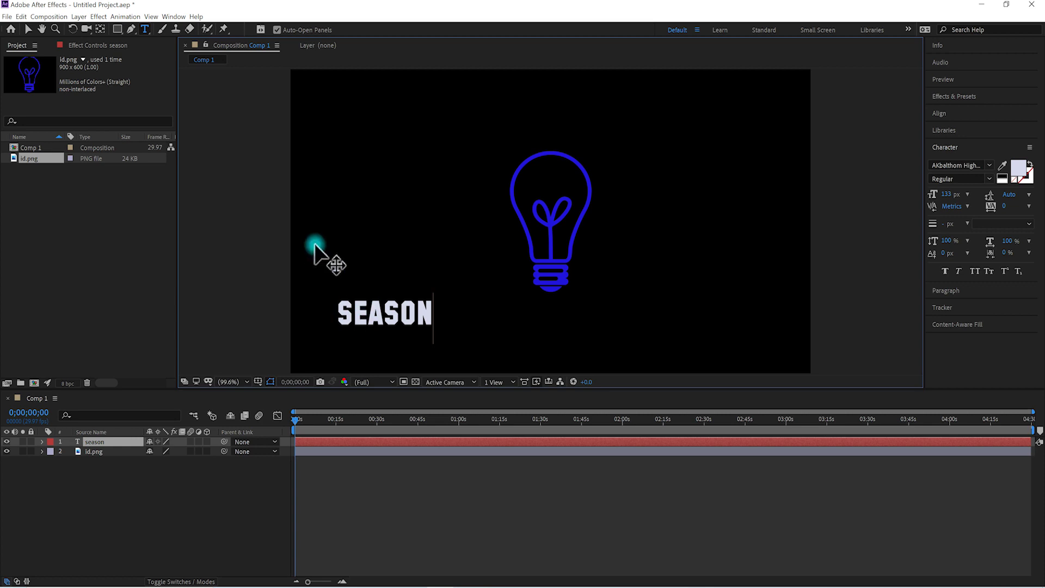
left_click(31, 28)
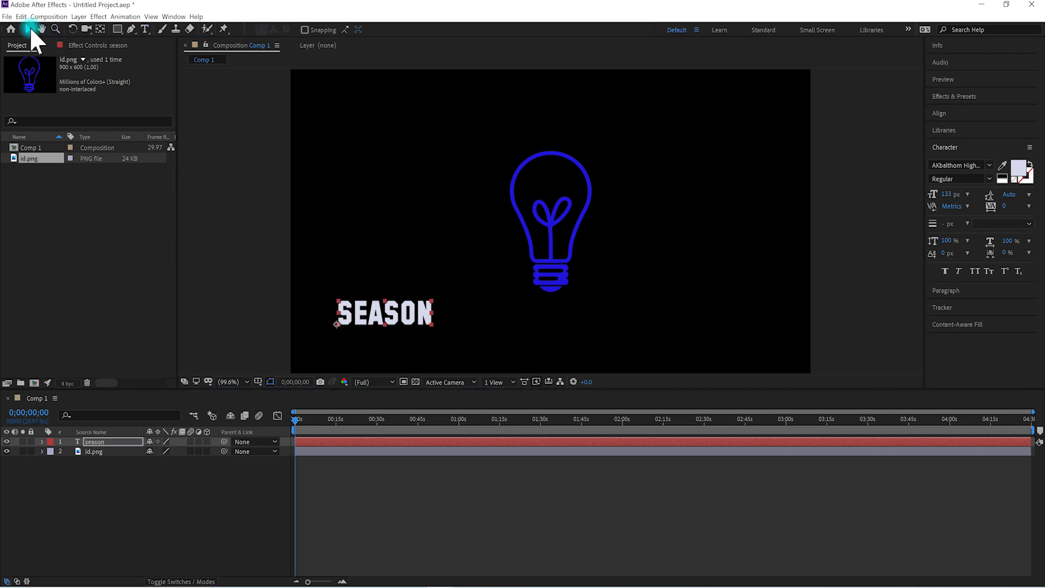
double_click(363, 311)
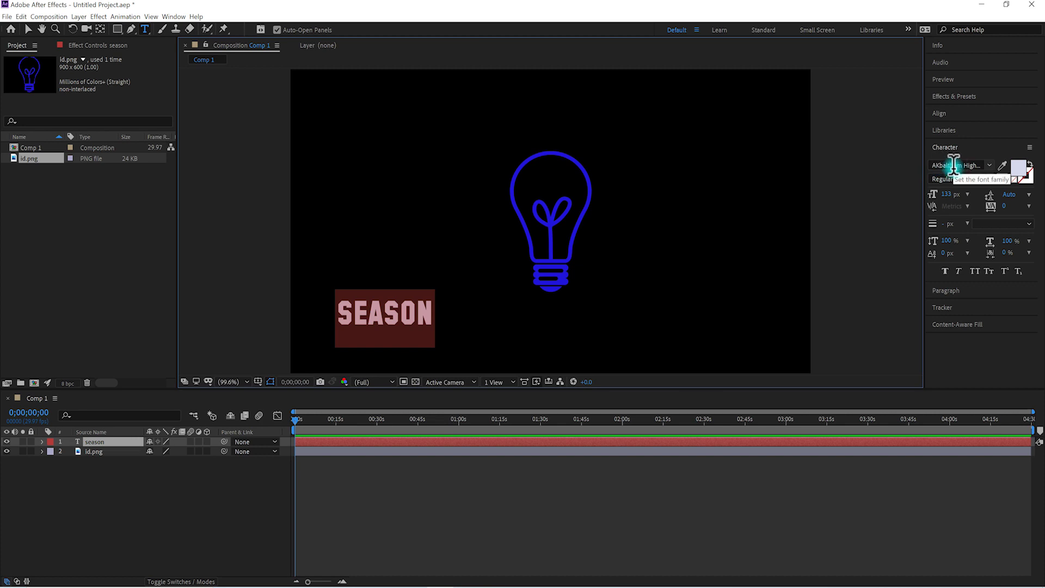
Restore the Character panel through the Window menu
left_click(943, 147)
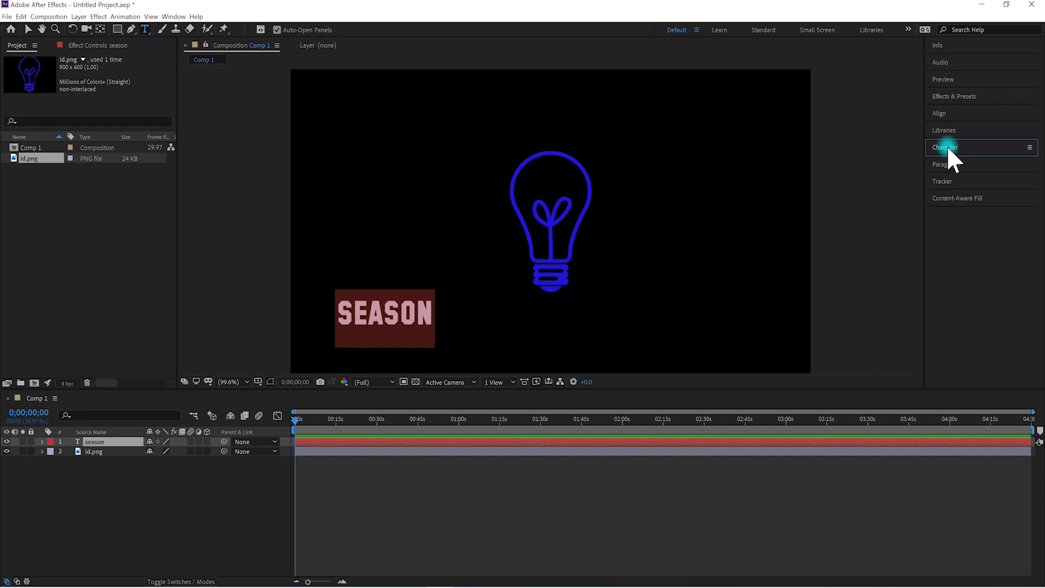
left_click(171, 18)
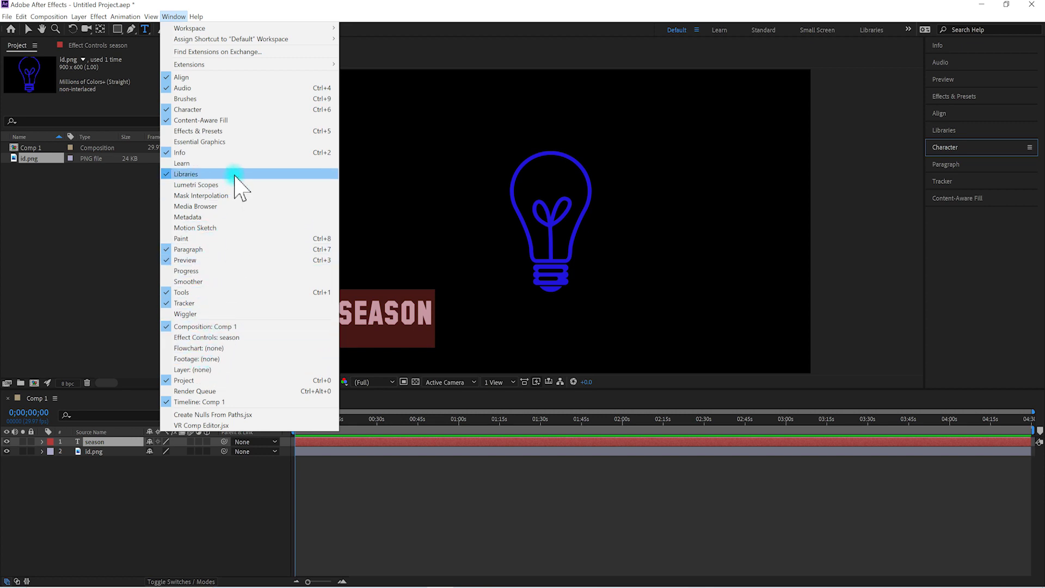
left_click(185, 110)
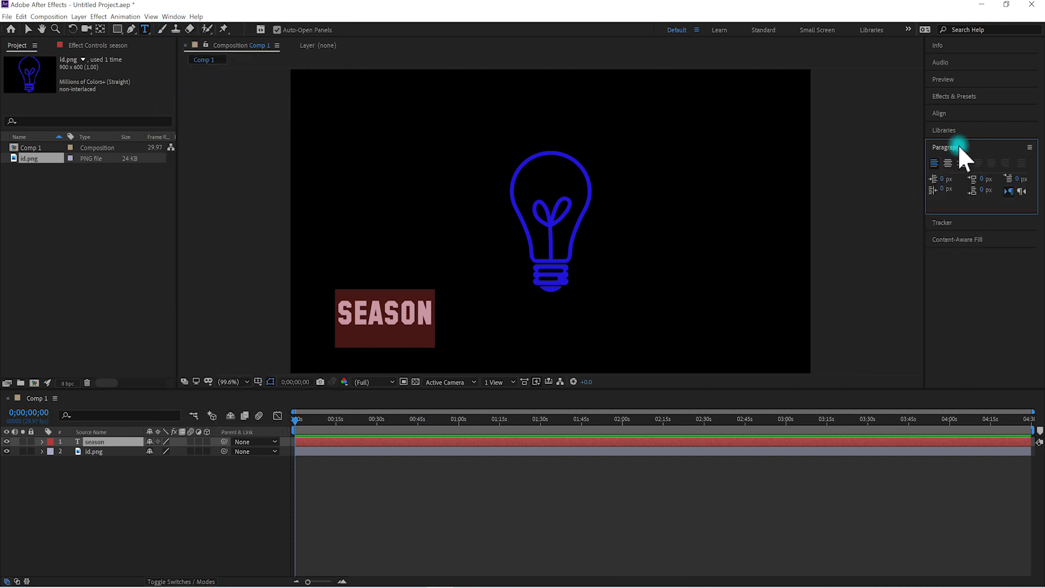
left_click(173, 17)
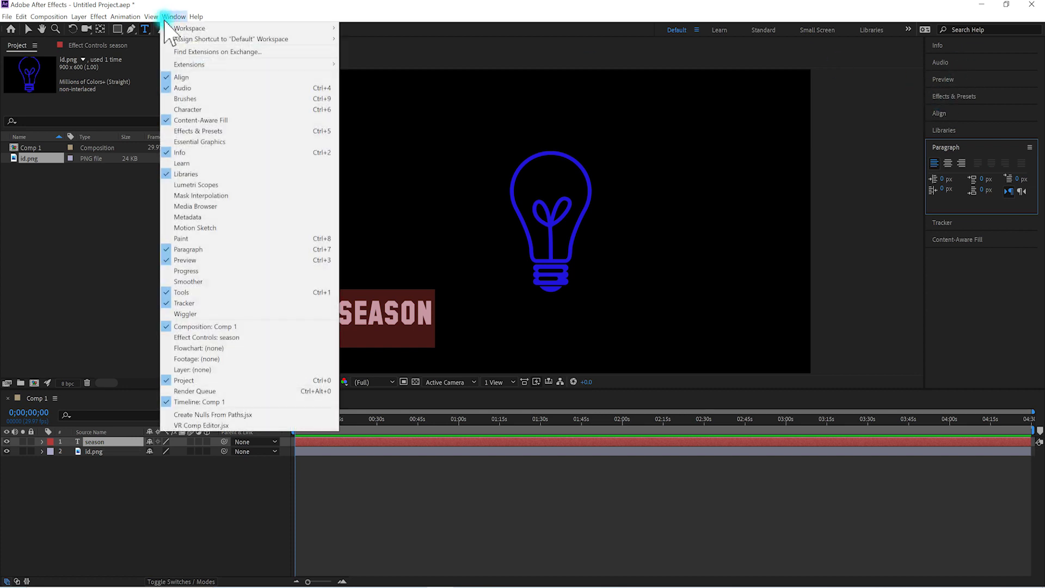
left_click(179, 109)
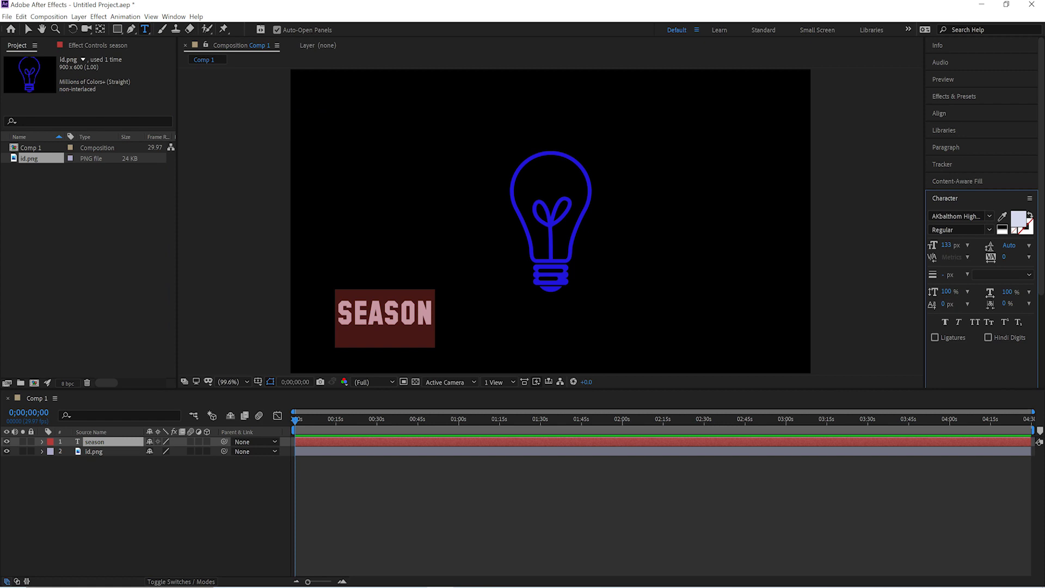
Change the SEASON fill colour to near-white F0F3E9
left_click(1018, 221)
left_click(513, 244)
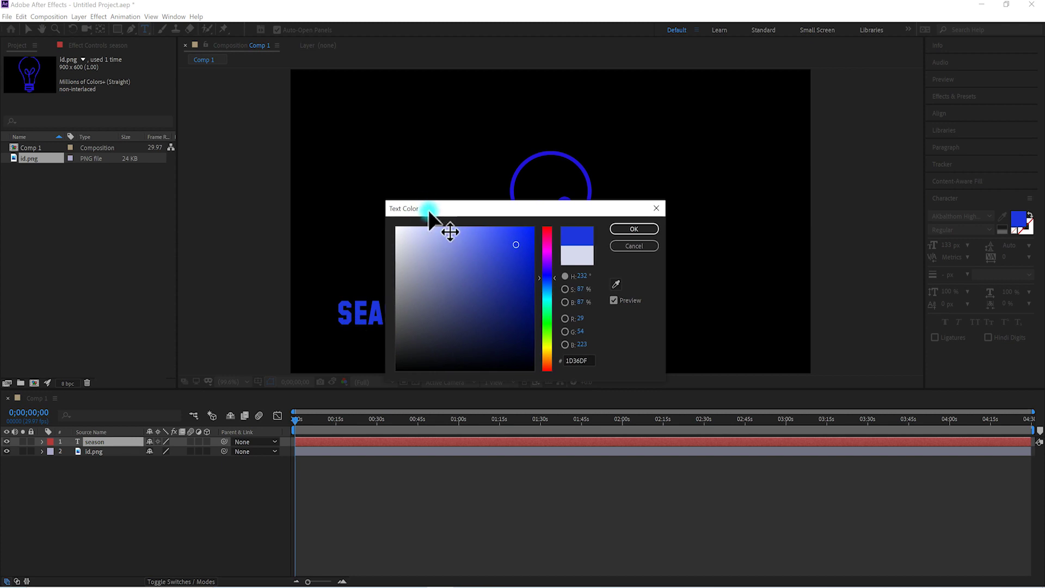
left_click_drag(425, 208, 511, 208)
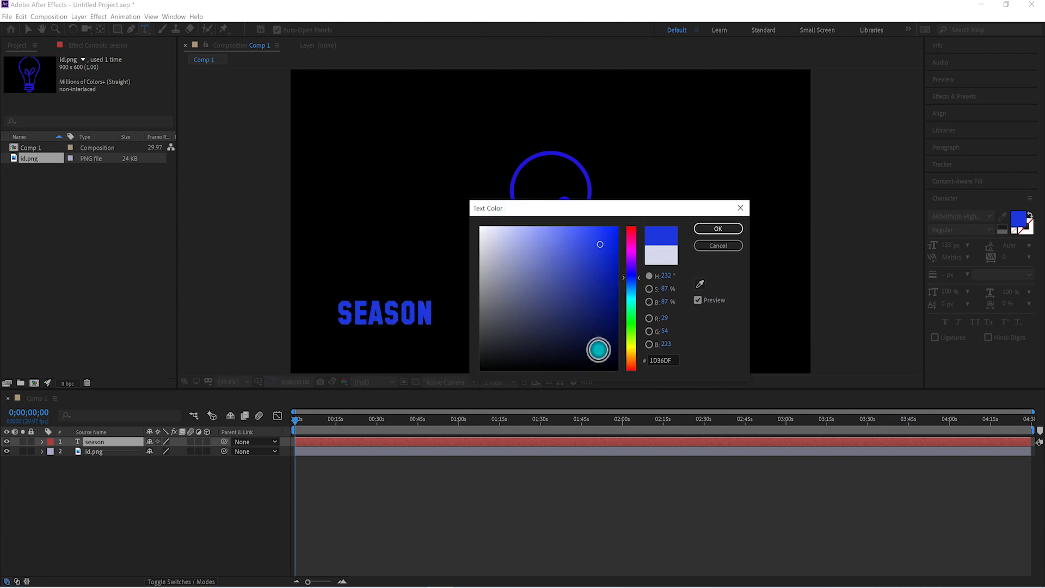
left_click(631, 338)
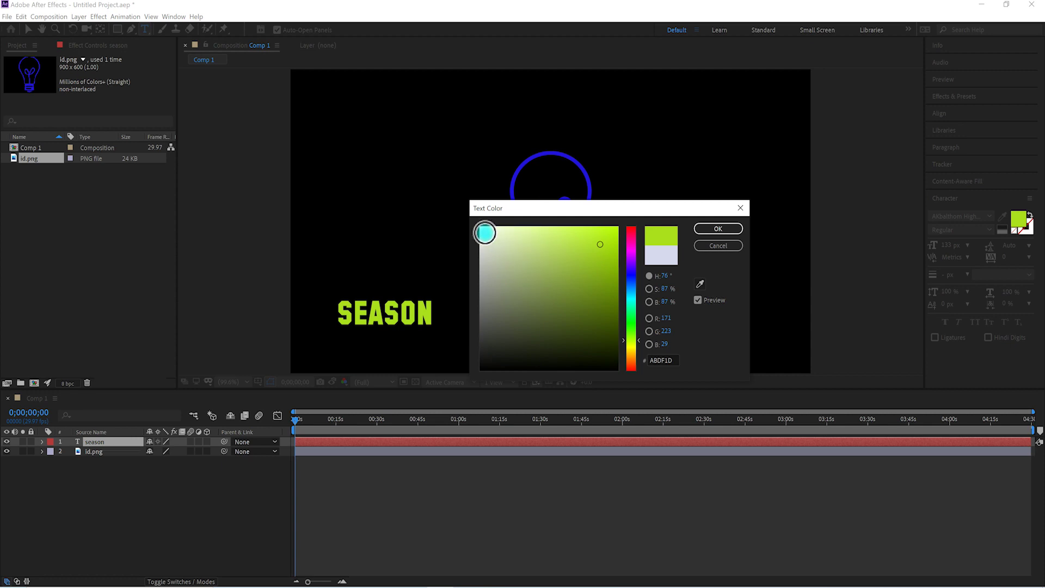
left_click(486, 233)
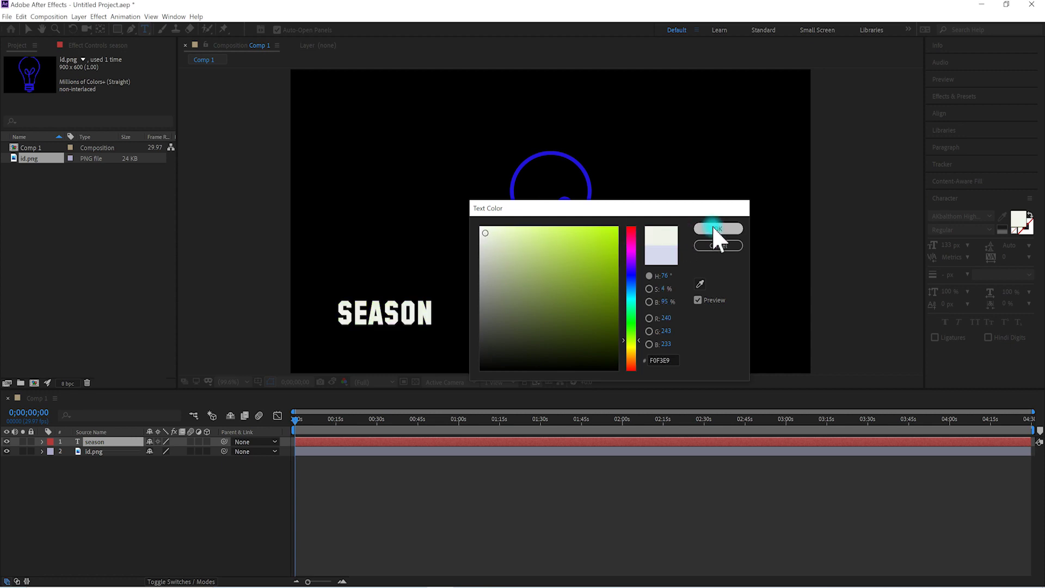
left_click(713, 228)
left_click(988, 217)
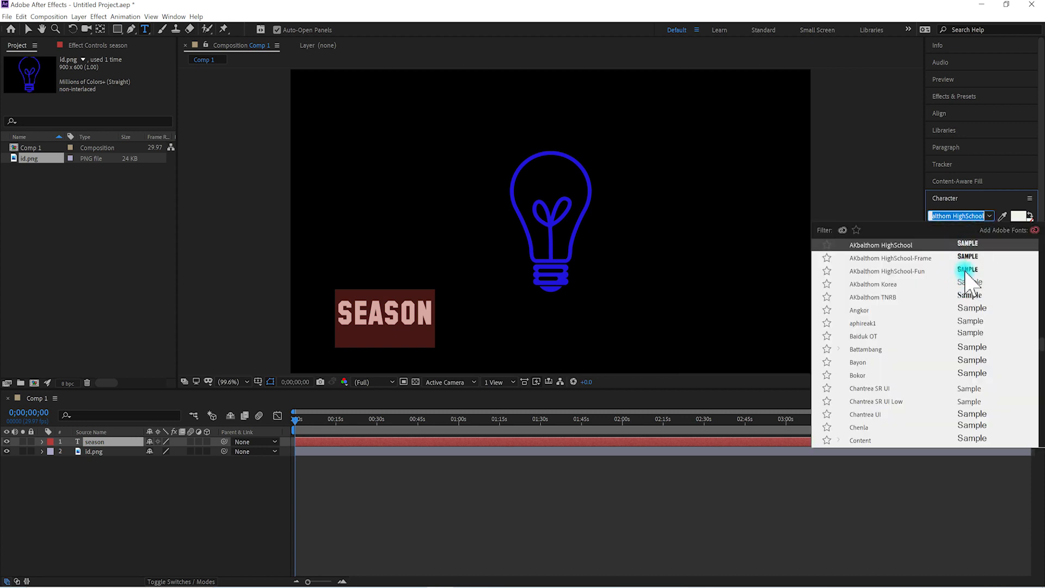
Try the iKampuchea002 font on the season text
left_click(965, 270)
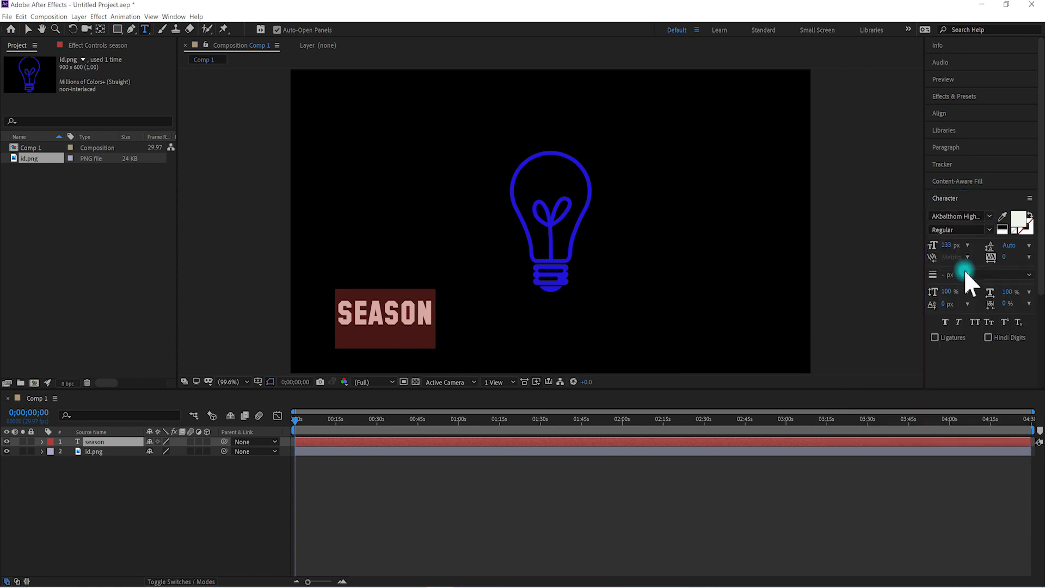
left_click(988, 218)
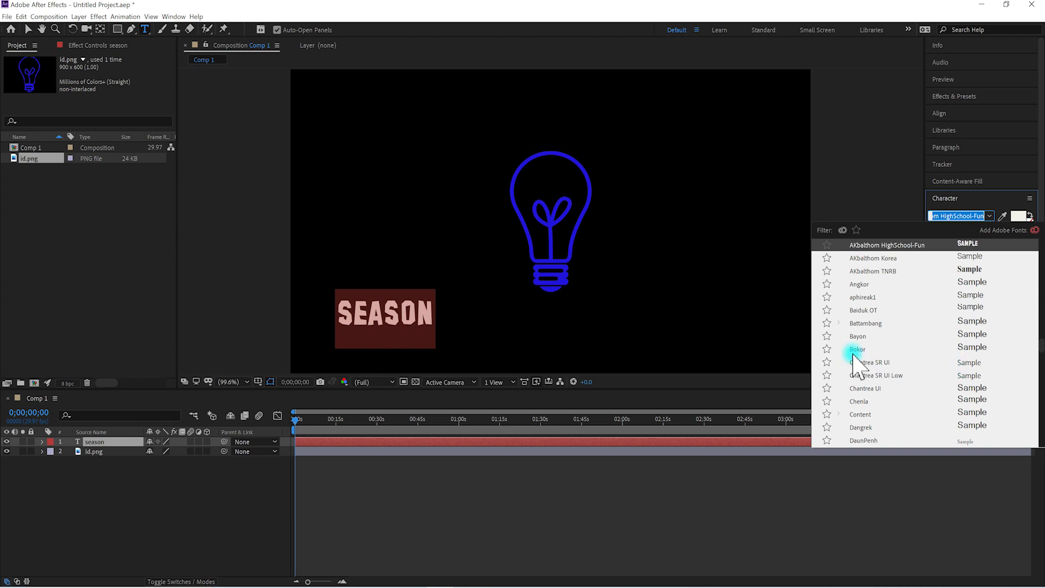
scroll(896, 381, "down", 1)
scroll(896, 381, "down", 1)
scroll(904, 384, "down", 2)
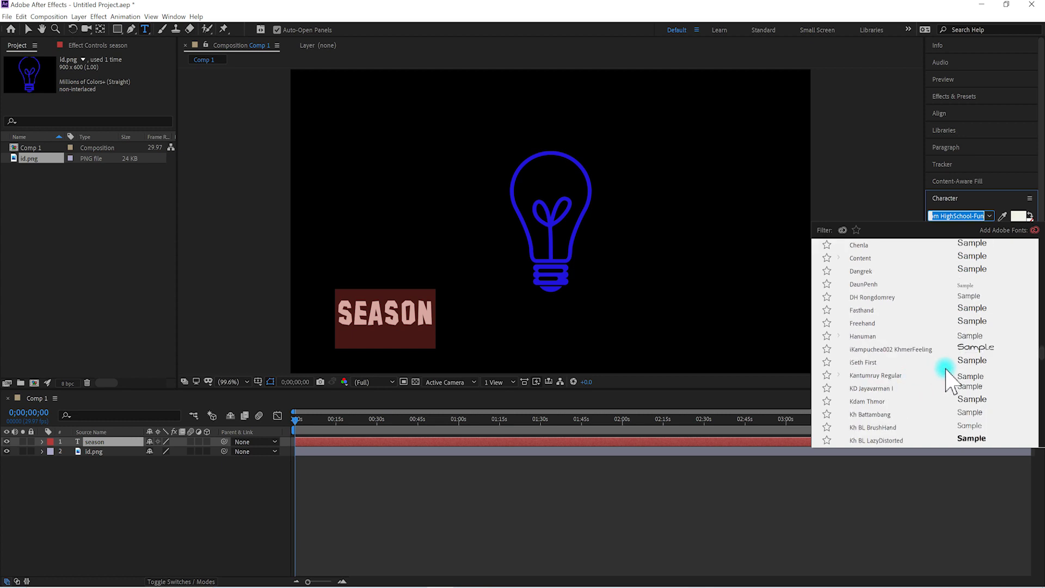
left_click(974, 348)
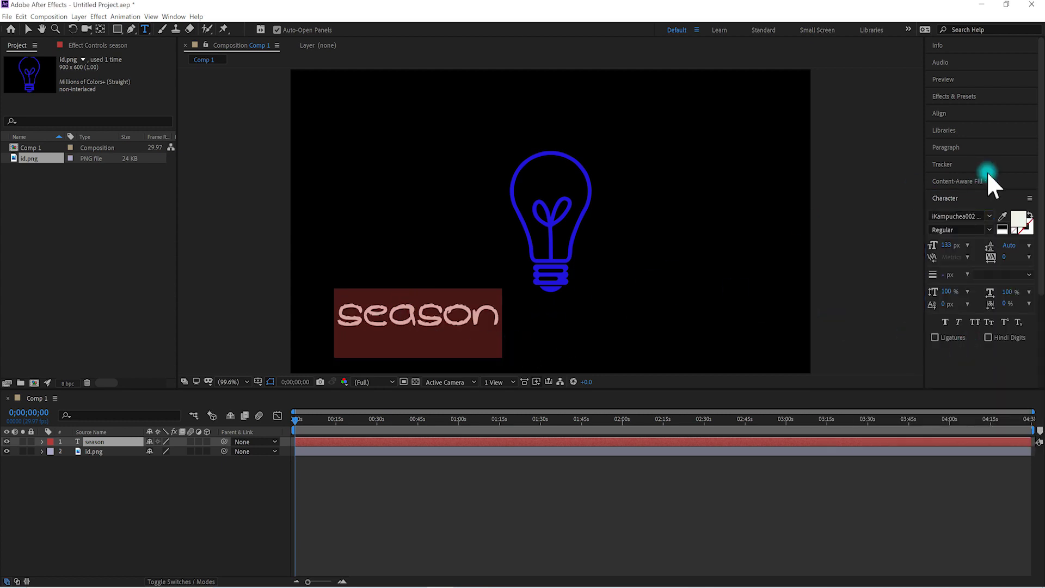
Switch the season text to the handwritten Kh MPS Fasthand font and deselect it
left_click(987, 212)
scroll(971, 294, "down", 1)
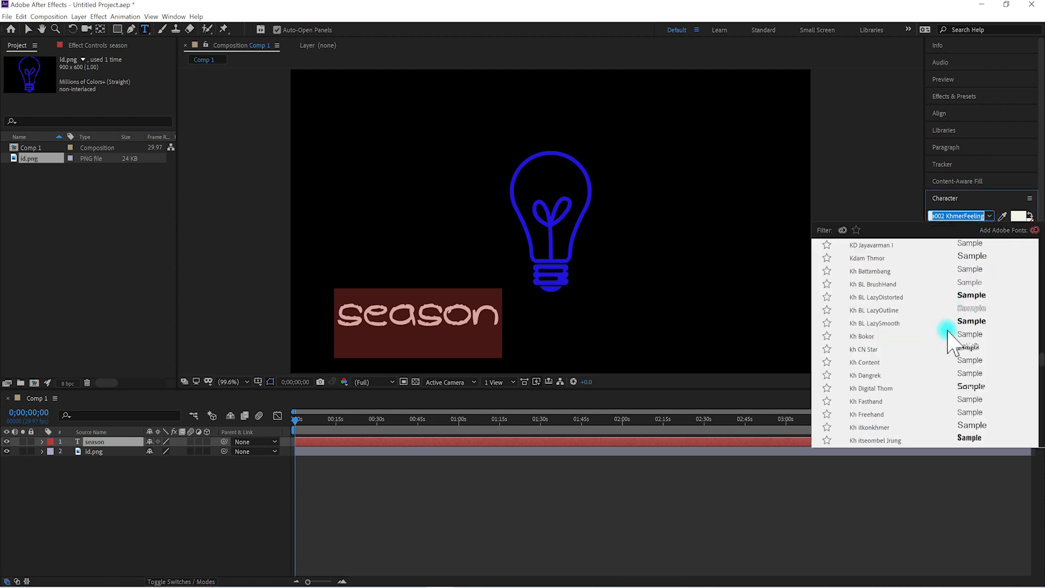
scroll(968, 371, "down", 1)
scroll(966, 376, "down", 2)
scroll(965, 384, "down", 1)
scroll(963, 392, "down", 1)
left_click(968, 361)
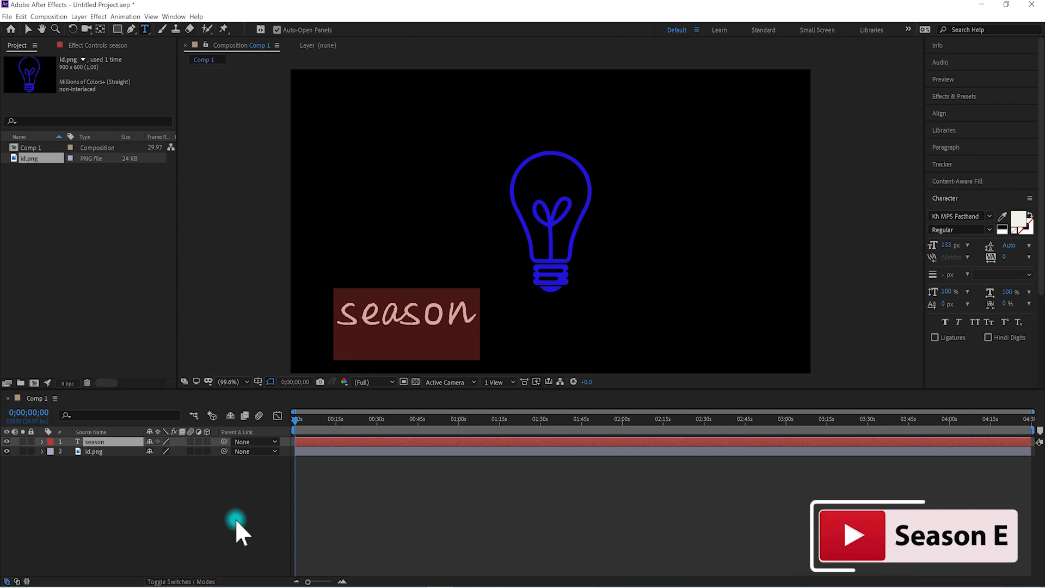
left_click(233, 493)
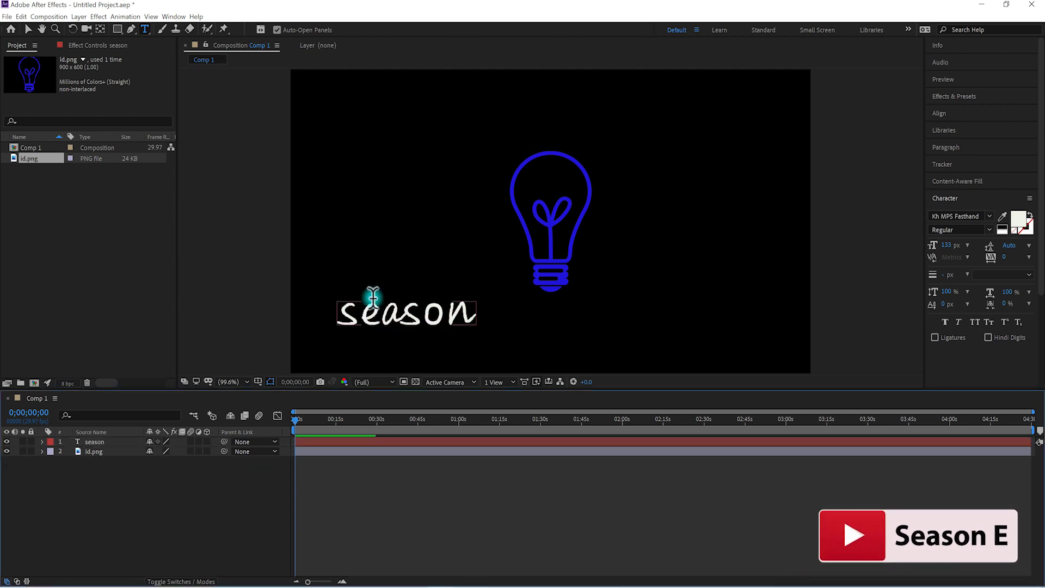
Expand the season layer's Text group and select its Source Text property
left_click(87, 441)
left_click(82, 452)
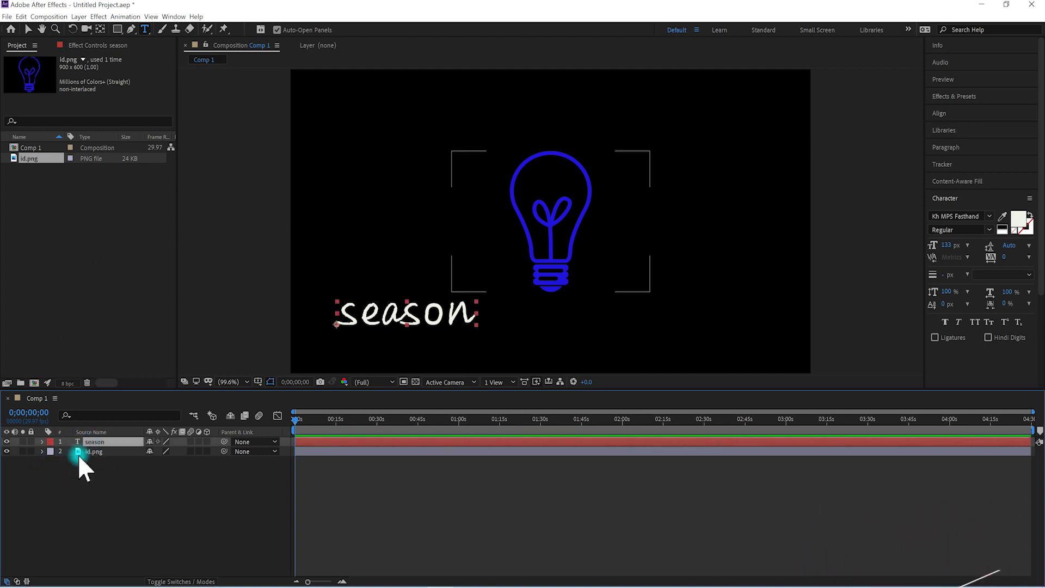
left_click(83, 441)
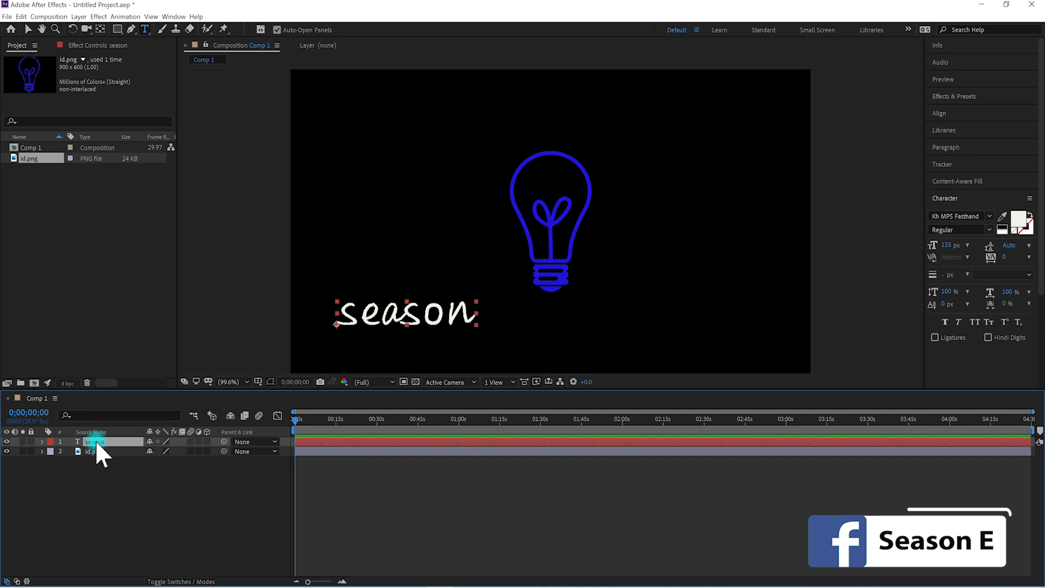
left_click(43, 442)
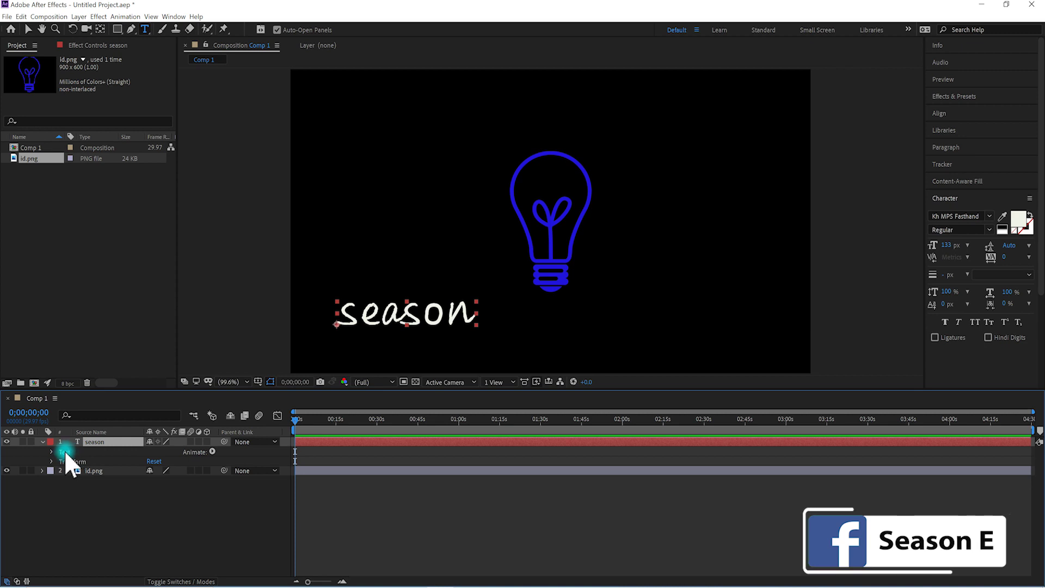
left_click(64, 450)
left_click(52, 452)
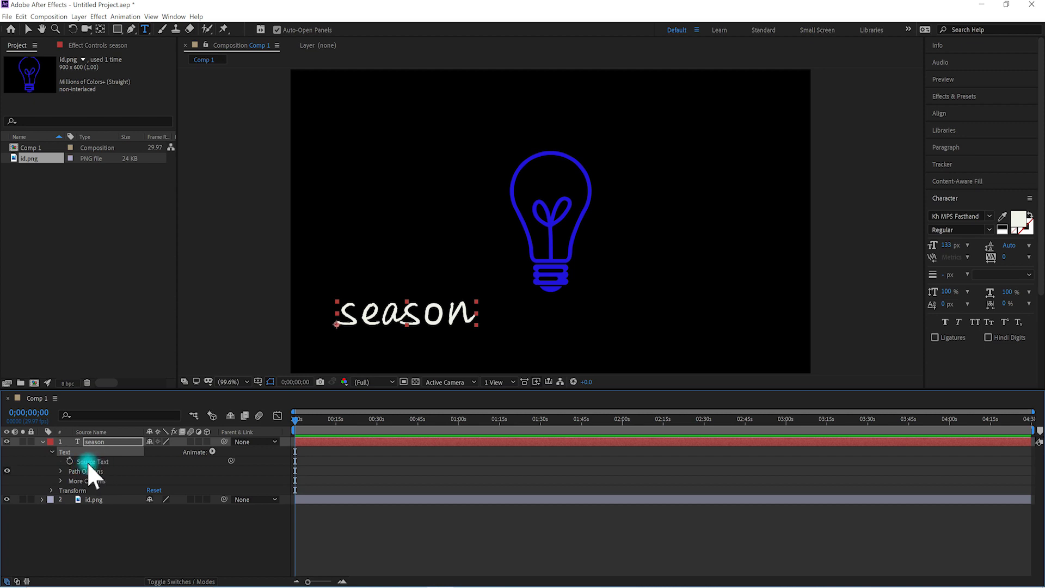
left_click(109, 461)
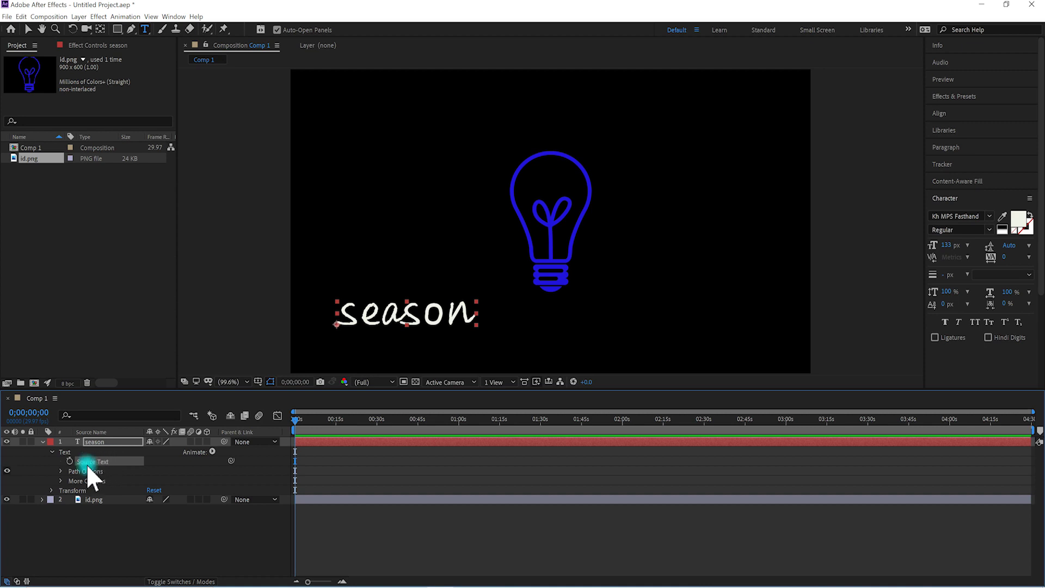
Add a Source Text keyframe at 0;00;02;00, then move the playhead to 0;00;05;29
left_click_drag(294, 417, 299, 420)
left_click_drag(298, 419, 300, 418)
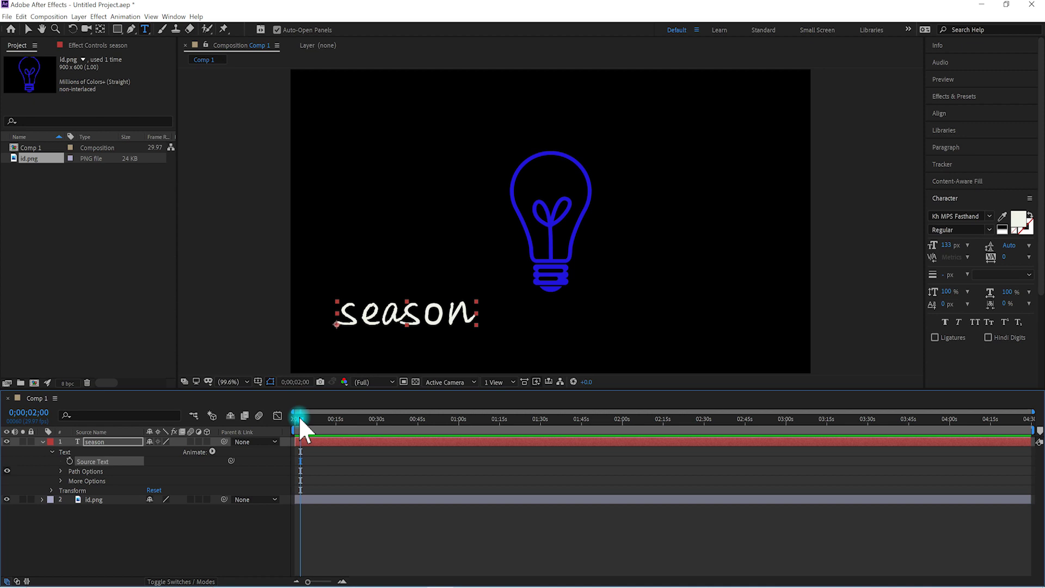
left_click(238, 380)
left_click(71, 461)
left_click_drag(300, 419, 315, 425)
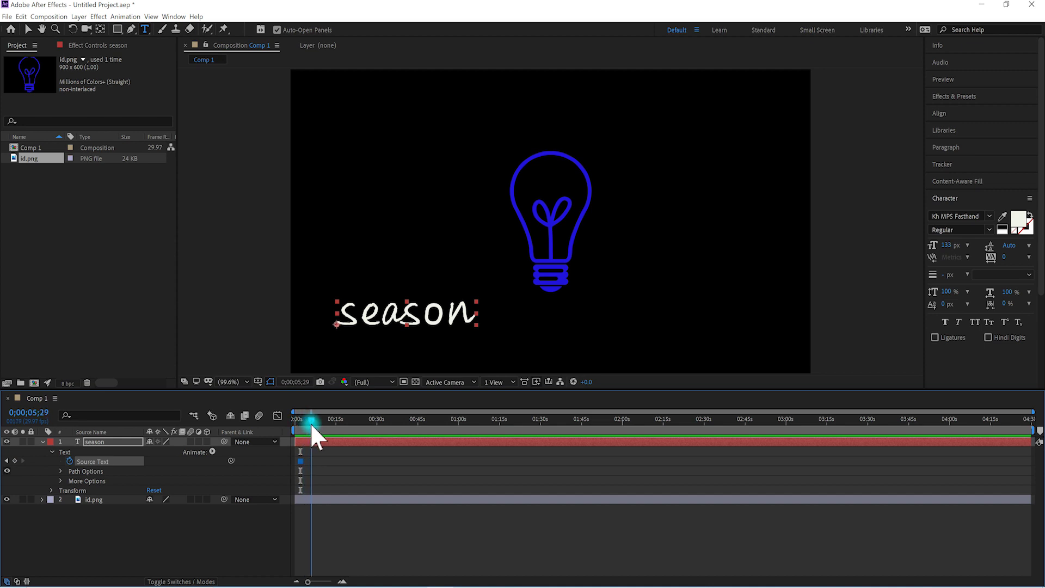
left_click_drag(315, 427, 313, 430)
Replace season with hello at 0;00;05;29 and preview from the start
left_click(339, 313)
left_click_drag(420, 322, 444, 320)
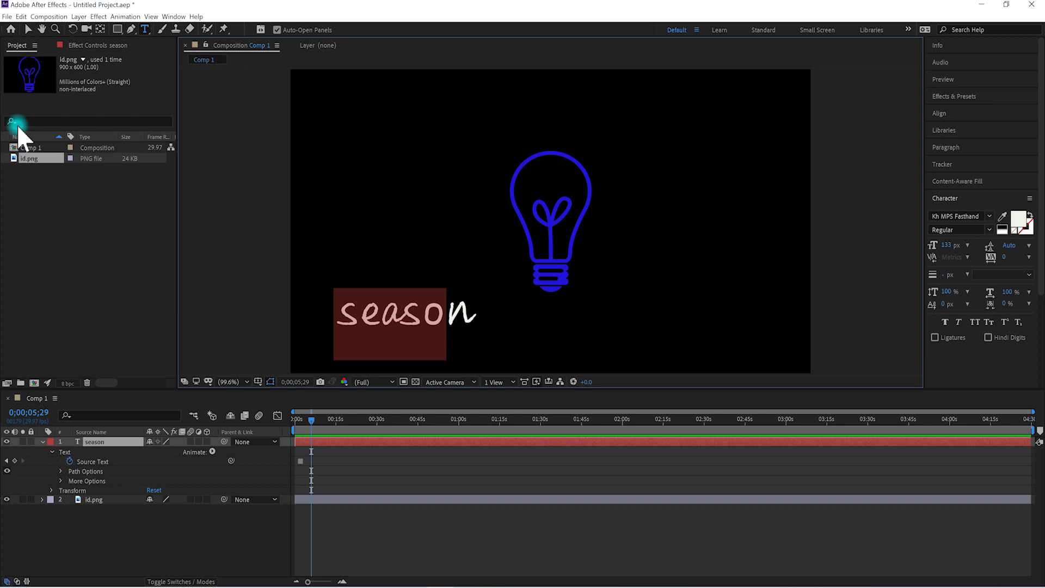
left_click(27, 27)
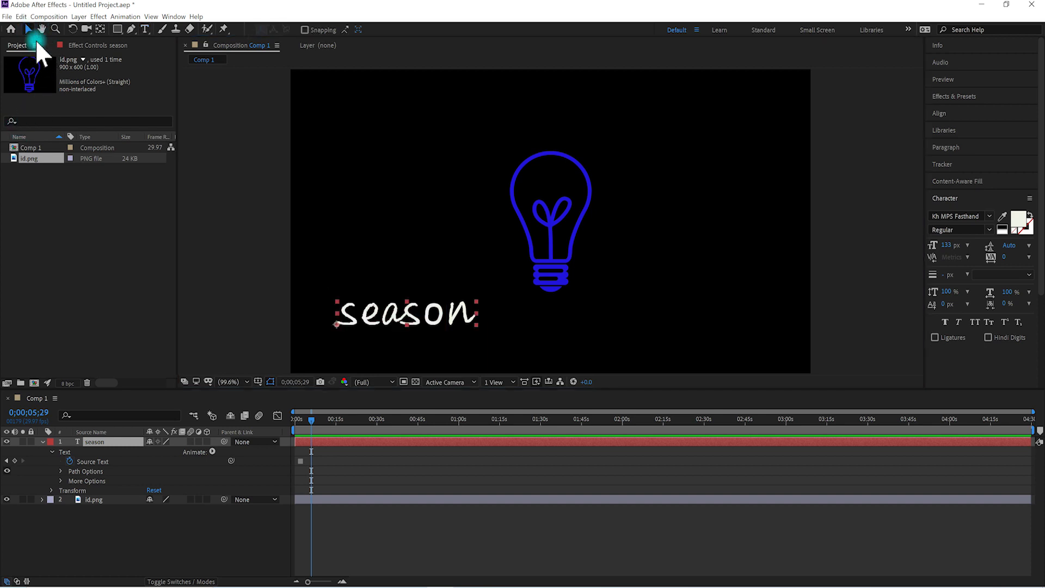
double_click(366, 312)
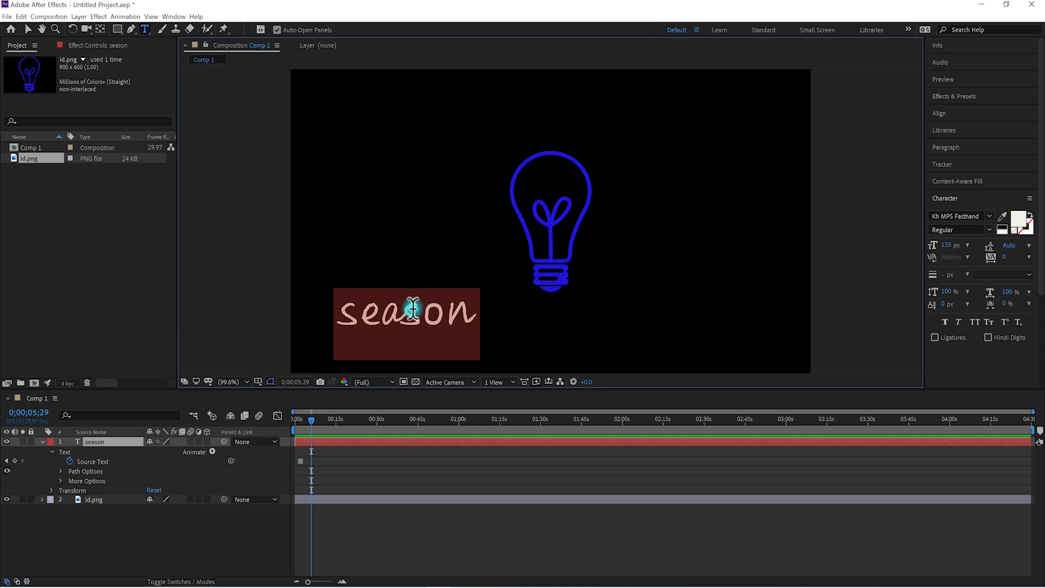
type("hello")
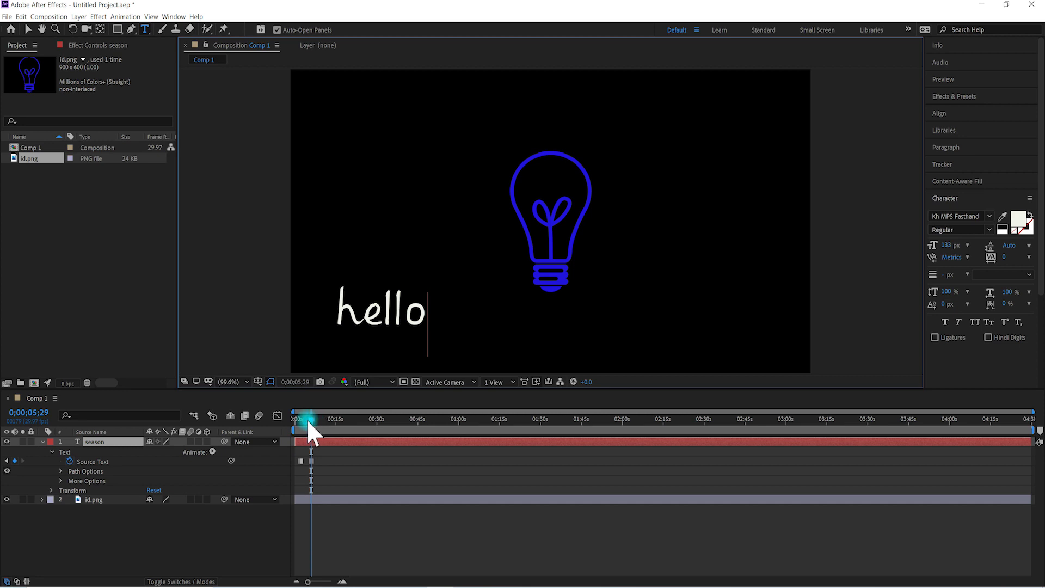
left_click_drag(313, 419, 255, 439)
key("space")
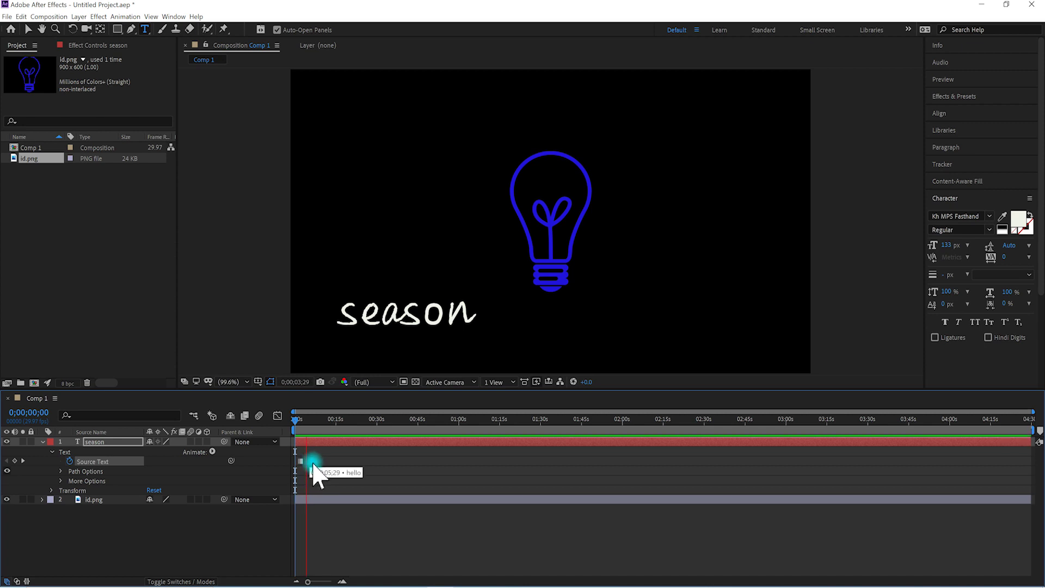
Stop playback and scrub the timeline to find where the text becomes hello
left_click(325, 579)
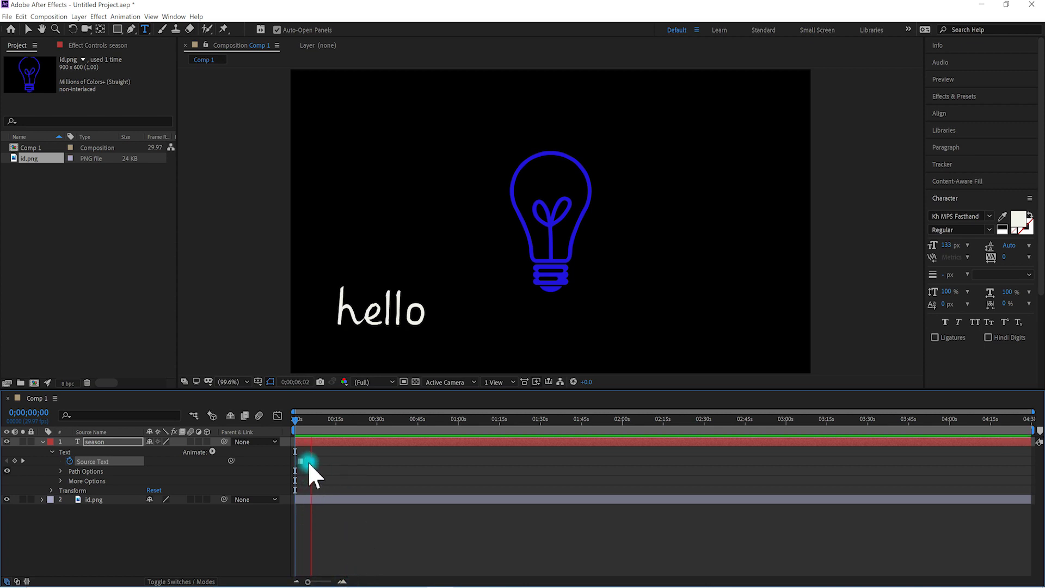
left_click(324, 469)
left_click(315, 426)
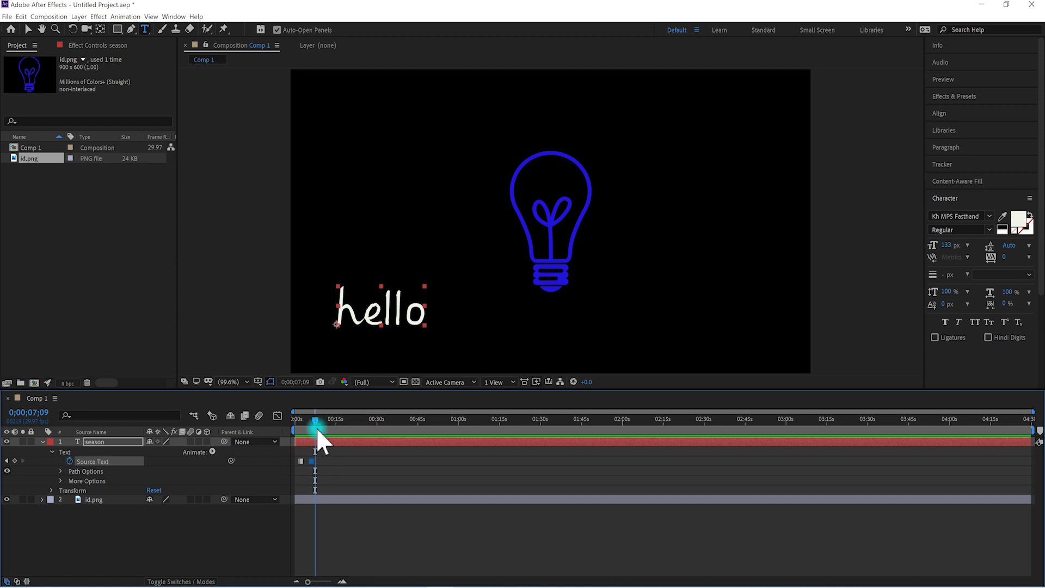
left_click_drag(318, 420, 295, 420)
left_click_drag(338, 299, 468, 287)
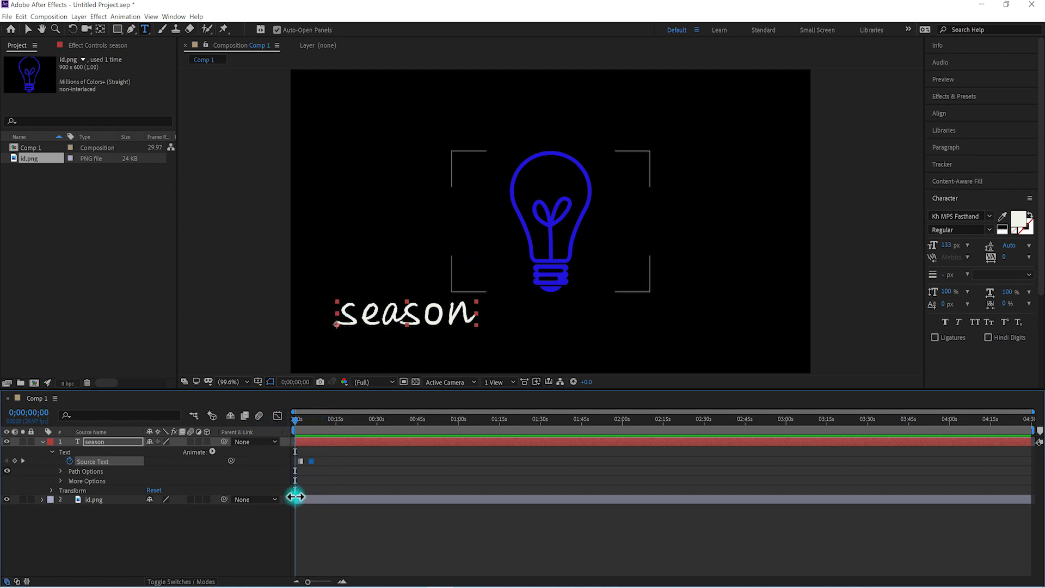
left_click_drag(294, 422, 311, 447)
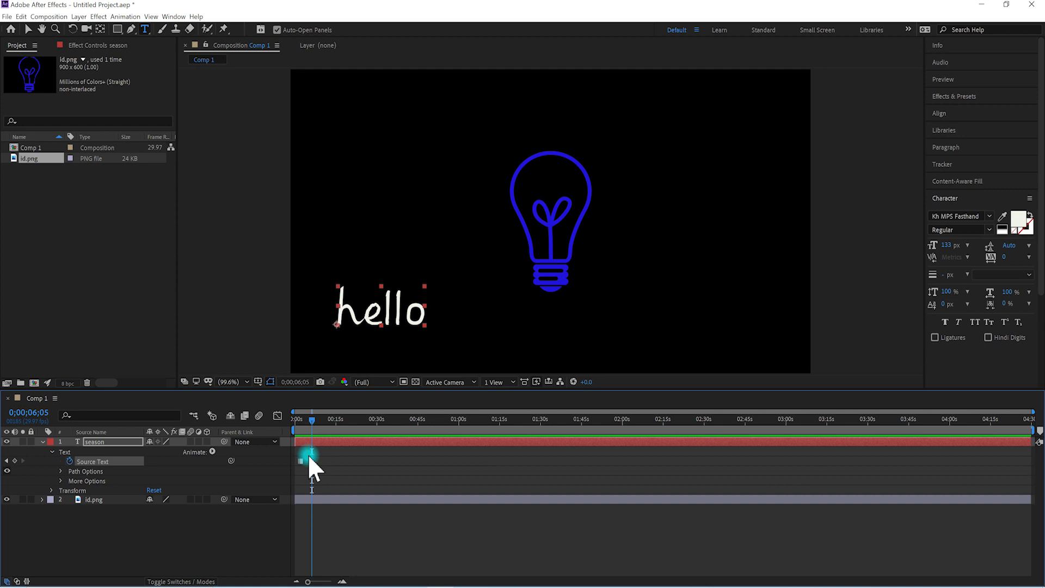
mouse_move(312, 420)
left_mouse_down()
mouse_move(303, 428)
mouse_move(328, 441)
left_mouse_up()
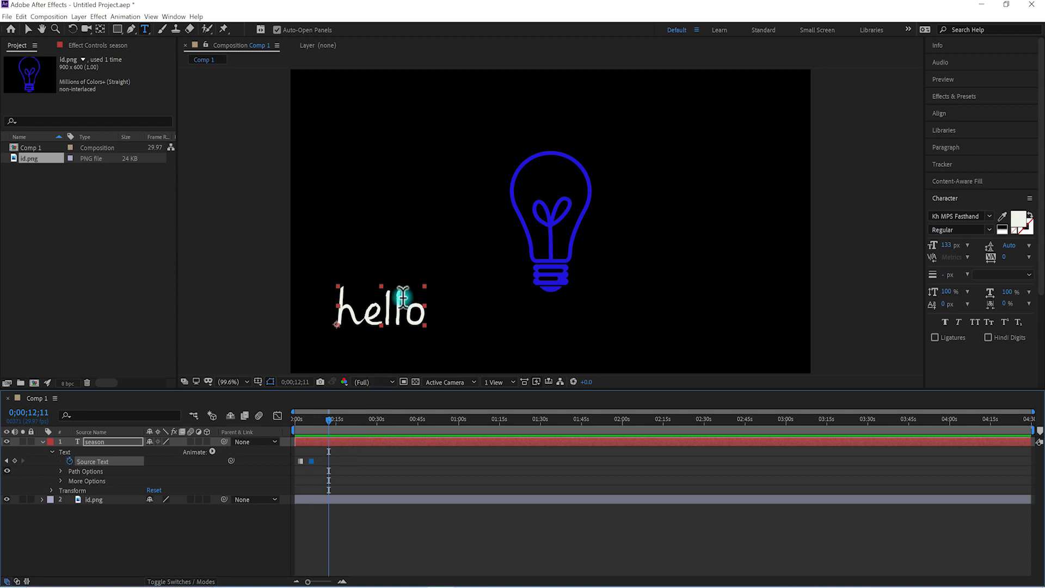
Move the hello keyframe to about 0;00;12;11 and replay from the start
left_click_drag(309, 462, 336, 464)
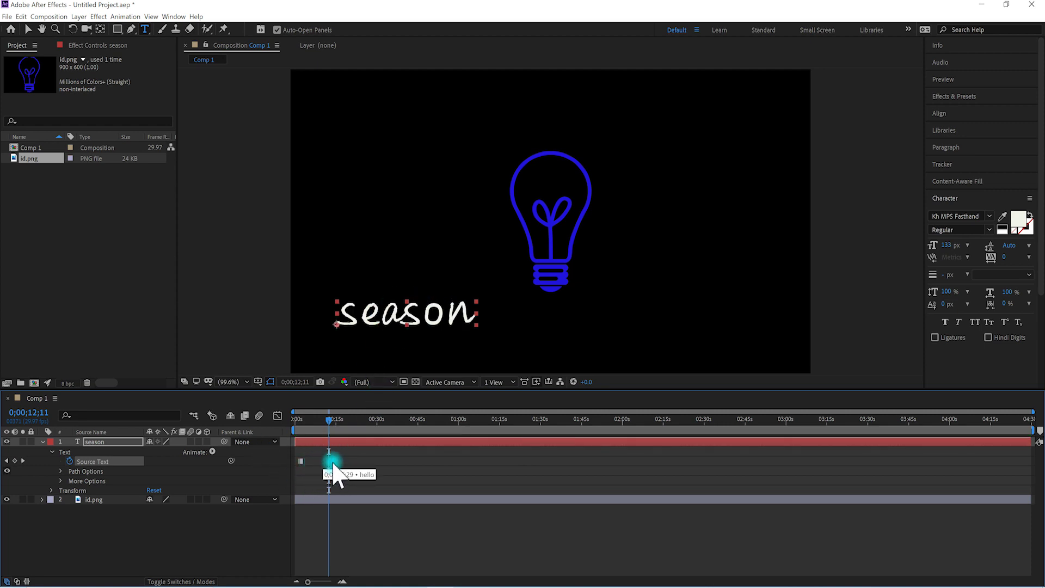
left_click_drag(336, 464, 329, 461)
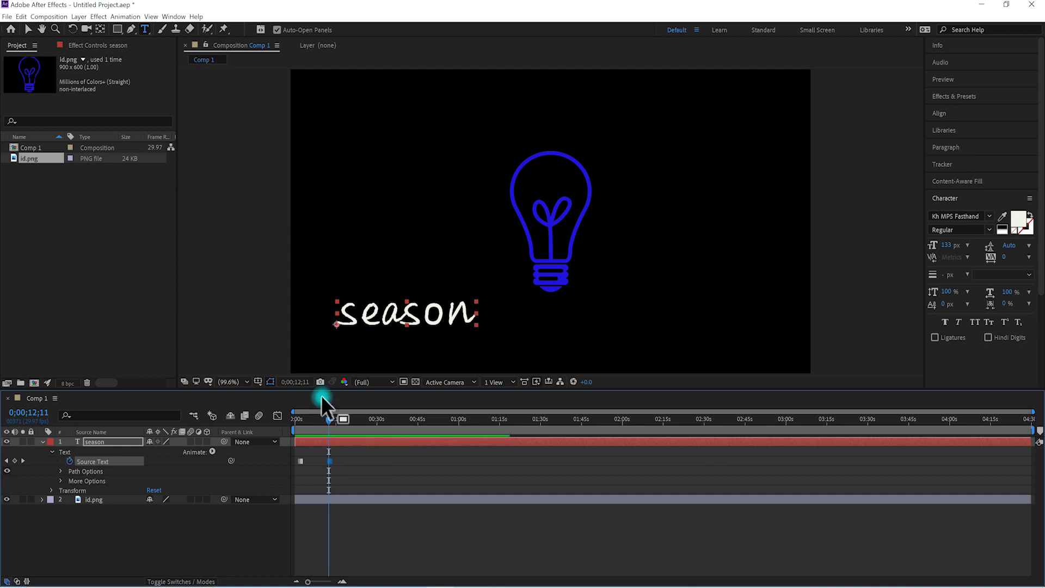
left_click(325, 419)
left_click_drag(305, 426, 294, 423)
left_click(350, 547)
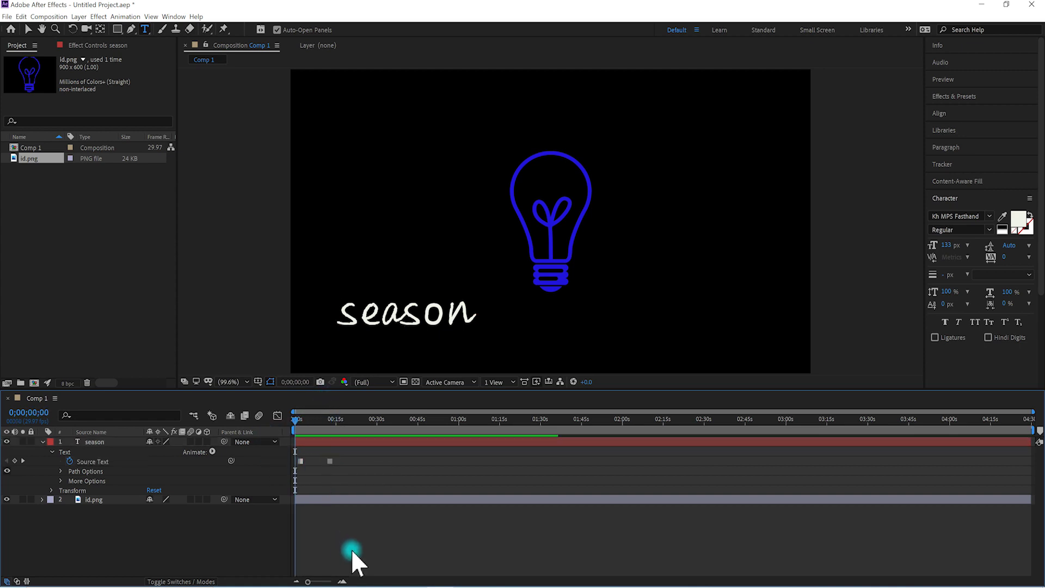
key("space")
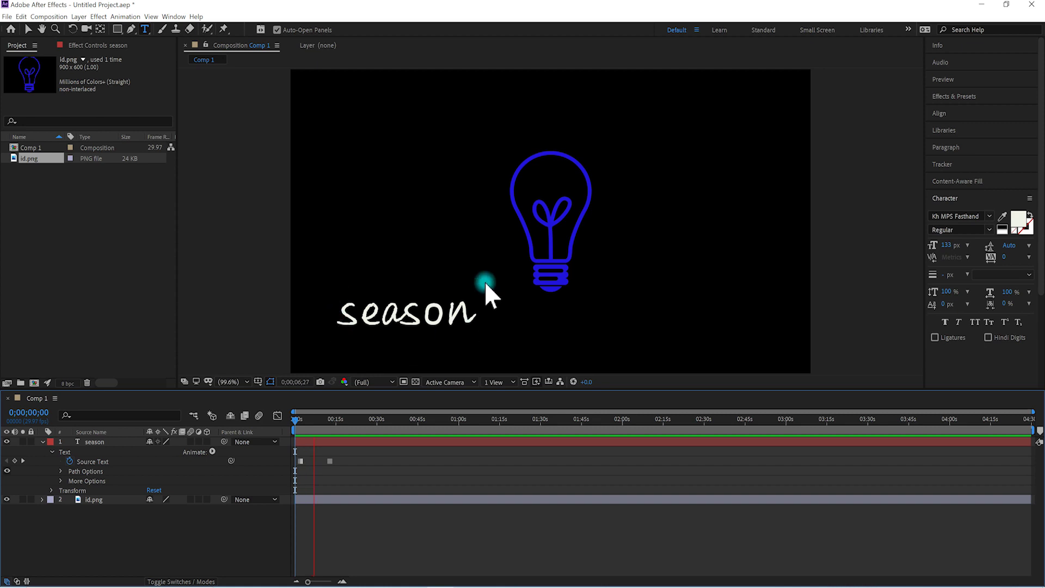
At about 26 seconds, change the hello text to 'hi', creating a new Source Text keyframe
left_click(328, 462)
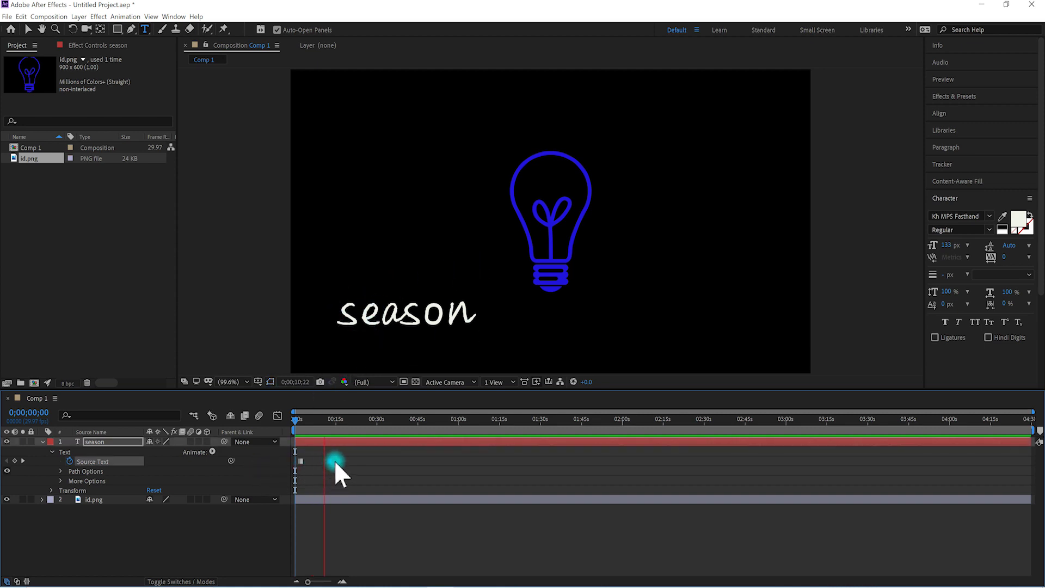
left_click(391, 316)
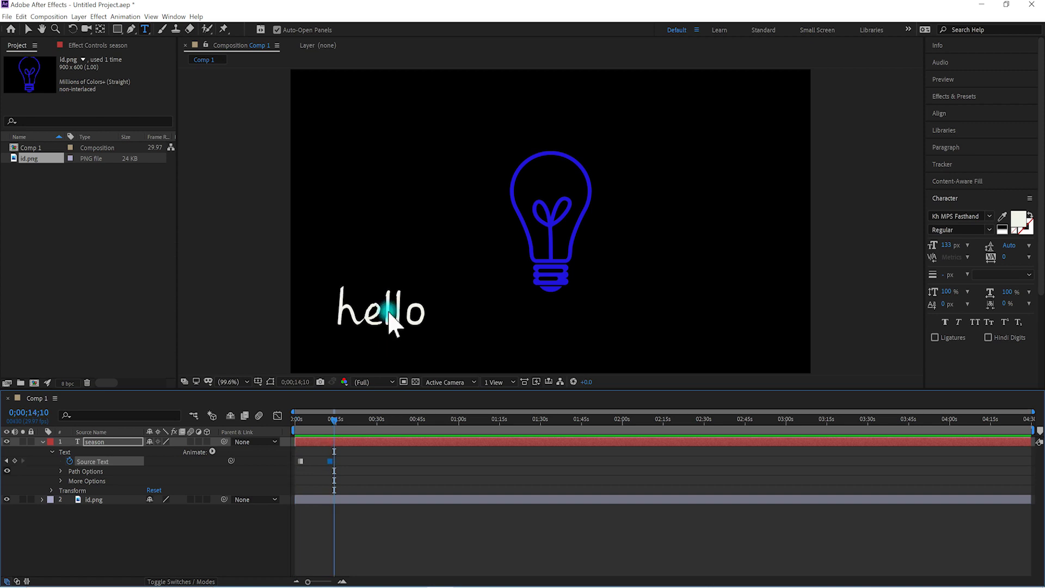
left_click_drag(333, 425, 374, 423)
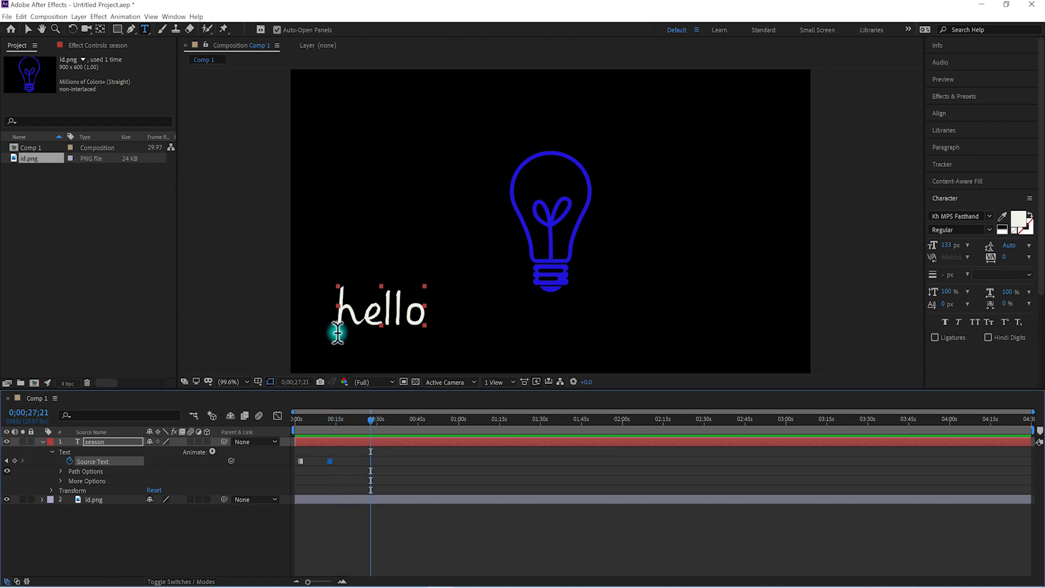
left_click(28, 30)
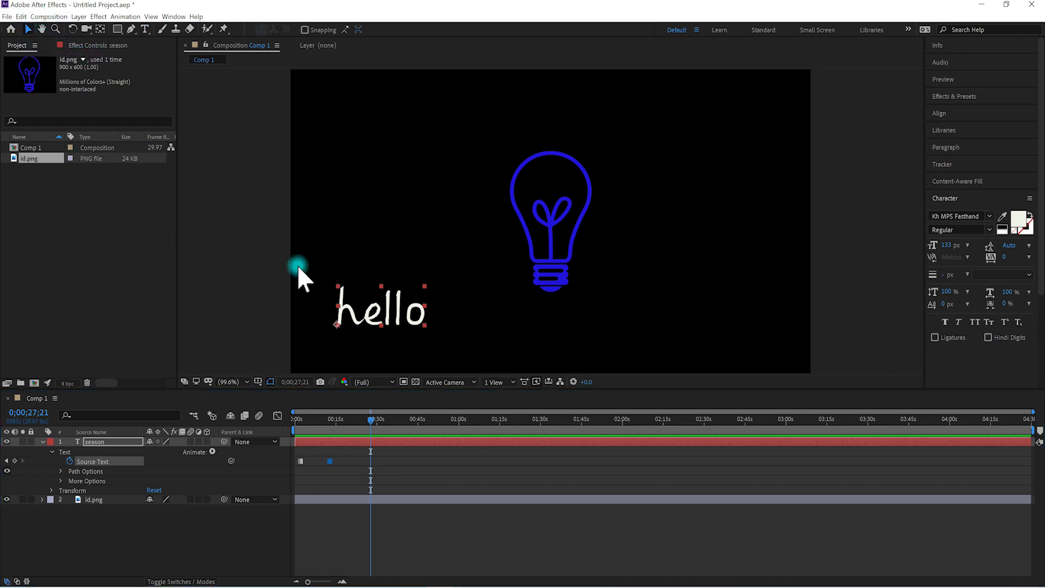
double_click(365, 315)
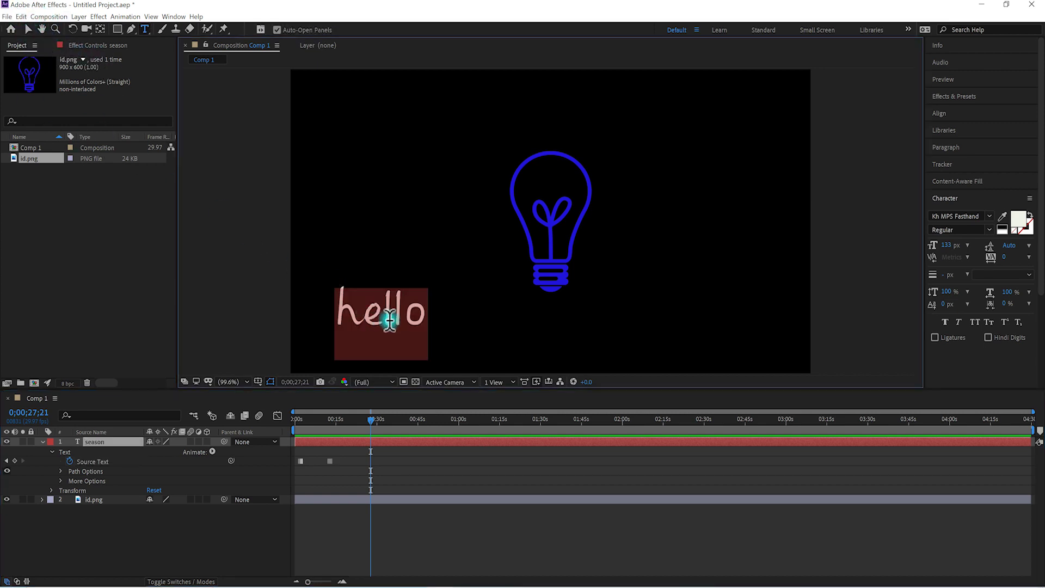
type("hi")
Scrub the playhead back to the start where season shows
left_click(408, 528)
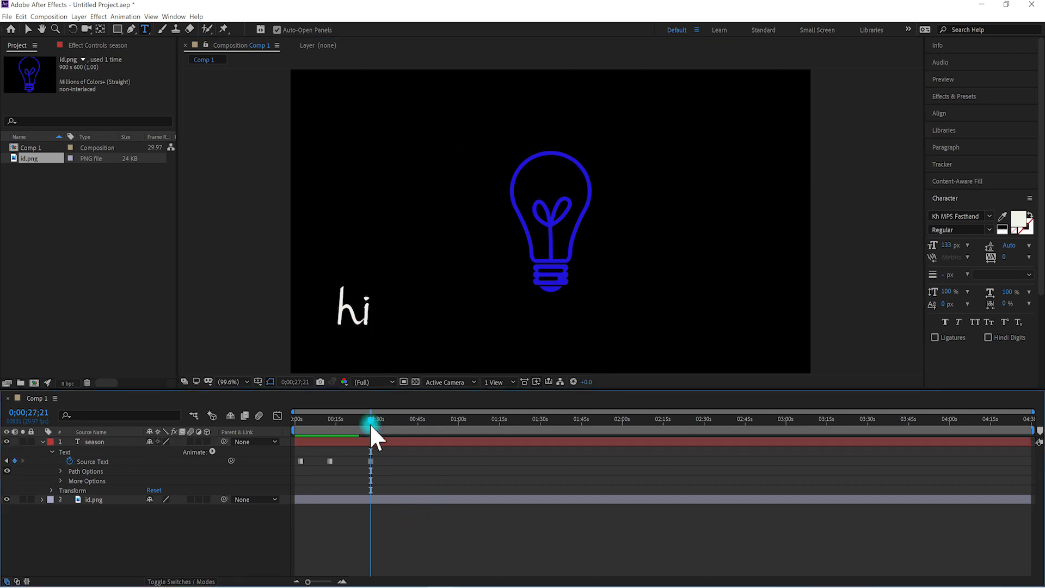
left_click_drag(369, 419, 275, 427)
left_click(353, 561)
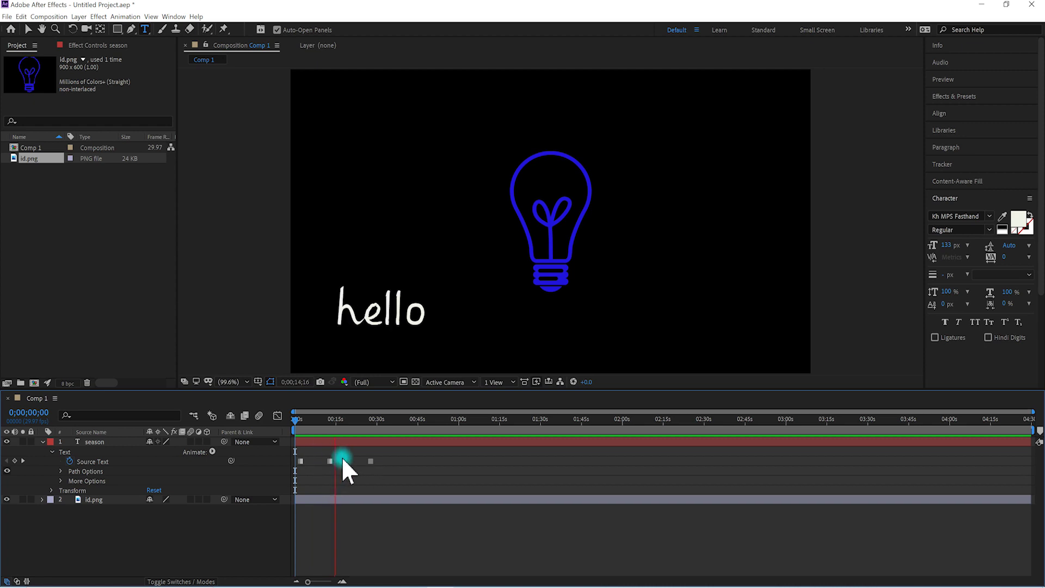
Stop the preview and return the playhead to just past the start, showing season
left_click(370, 459)
left_click(370, 458)
left_click(364, 460)
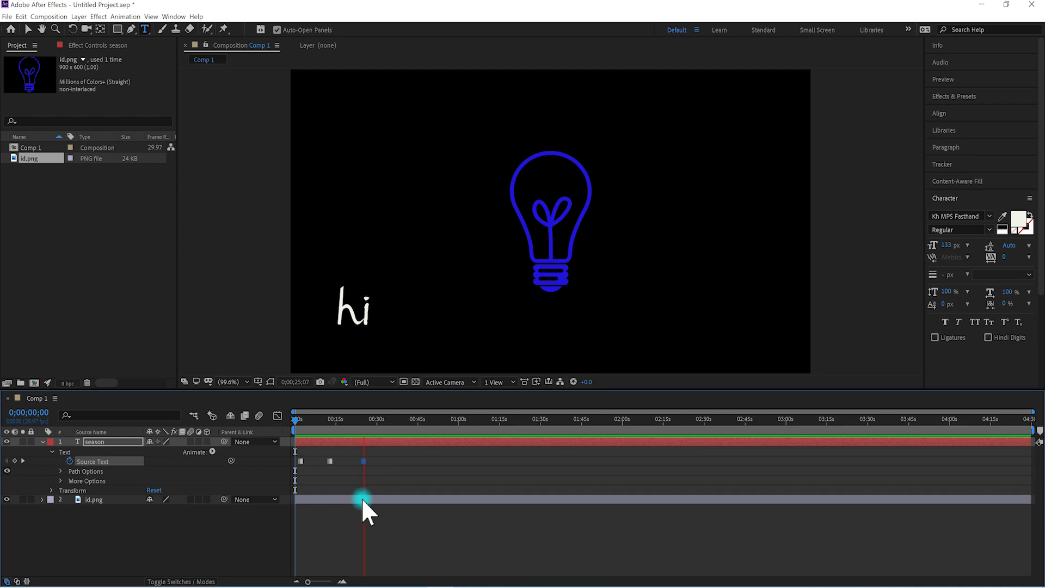
key("space")
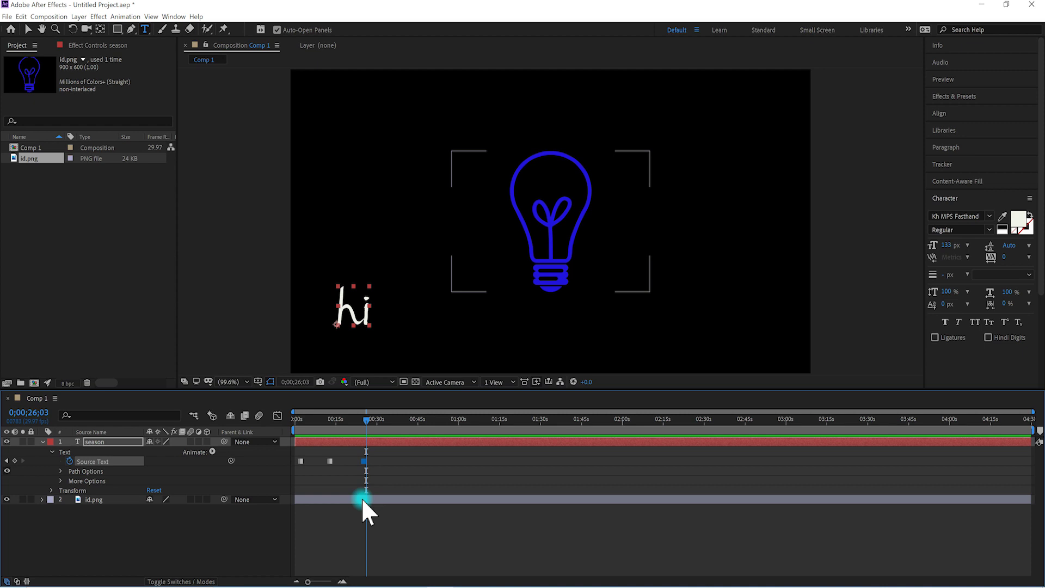
left_click(331, 433)
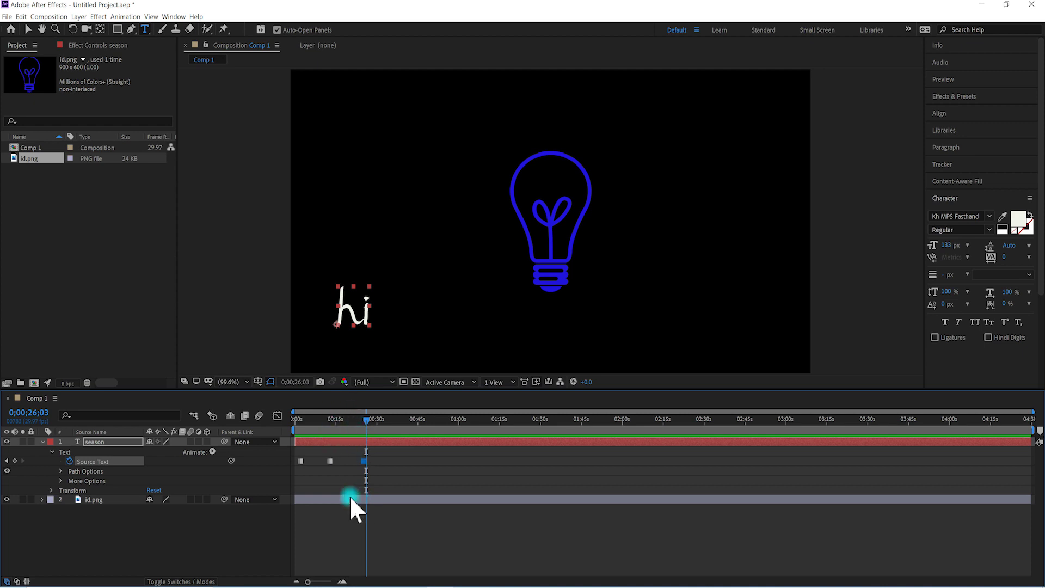
left_click_drag(365, 420, 263, 428)
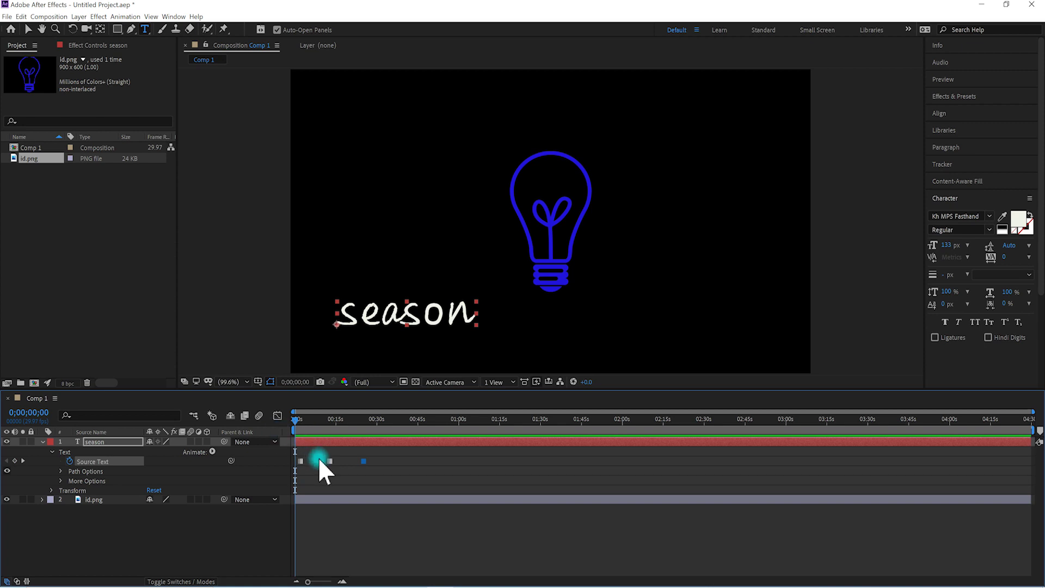
left_click_drag(296, 417, 299, 418)
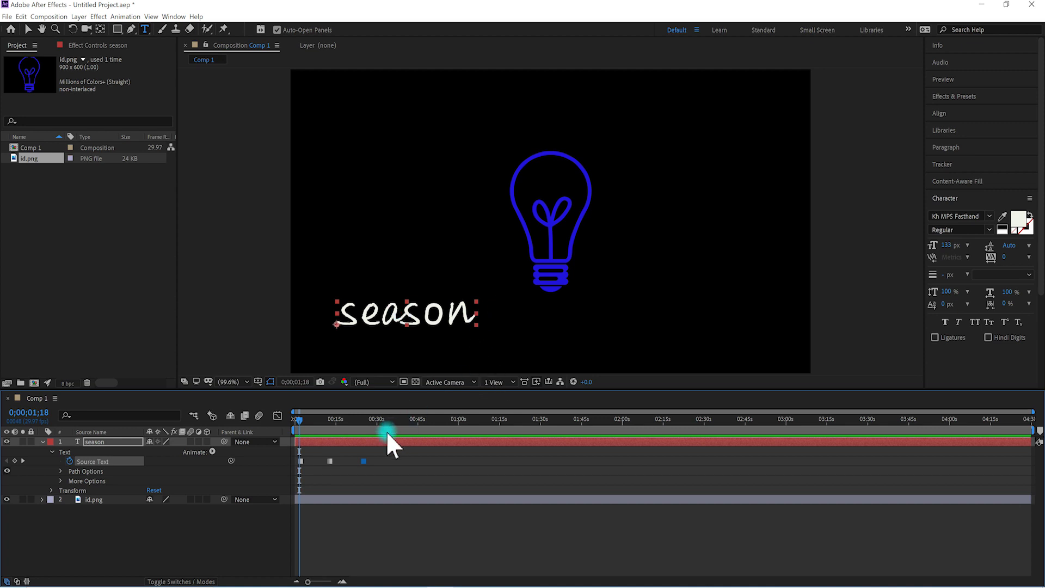
Move the hello keyframe earlier to about 5 seconds and pull the hi keyframe closer behind it
left_click(380, 463)
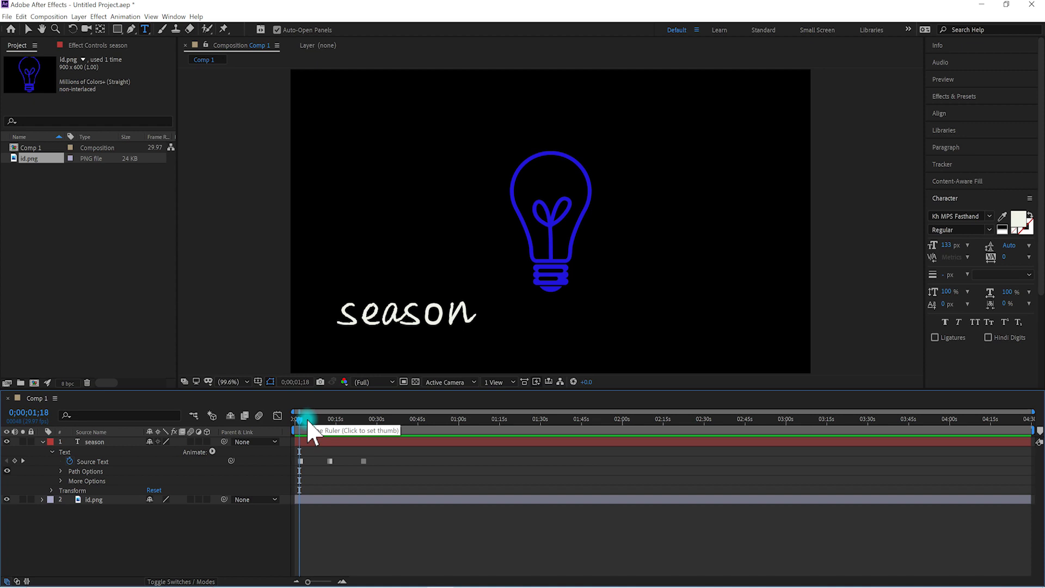
left_click(330, 461)
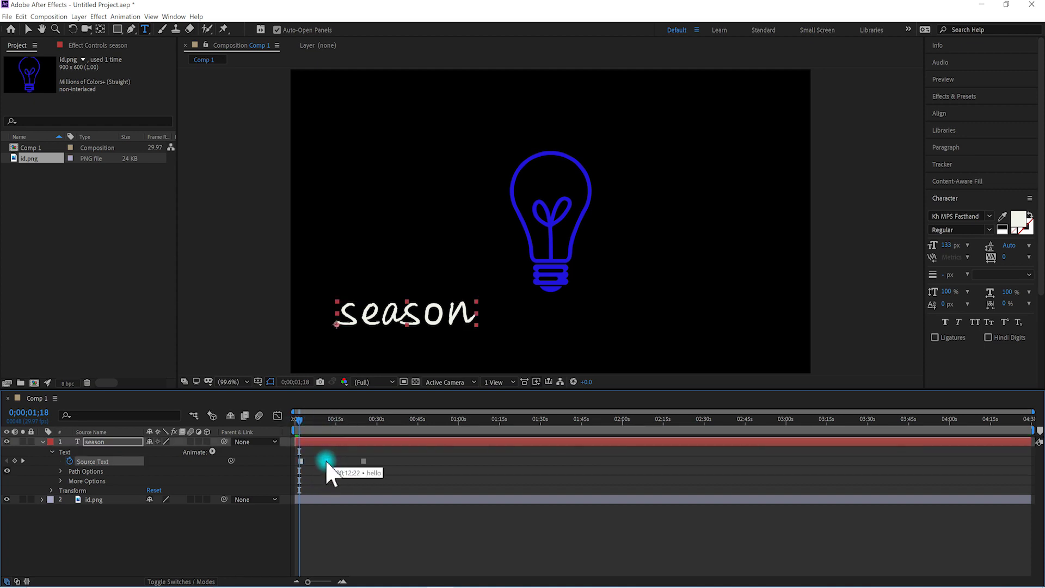
left_click_drag(330, 462, 316, 461)
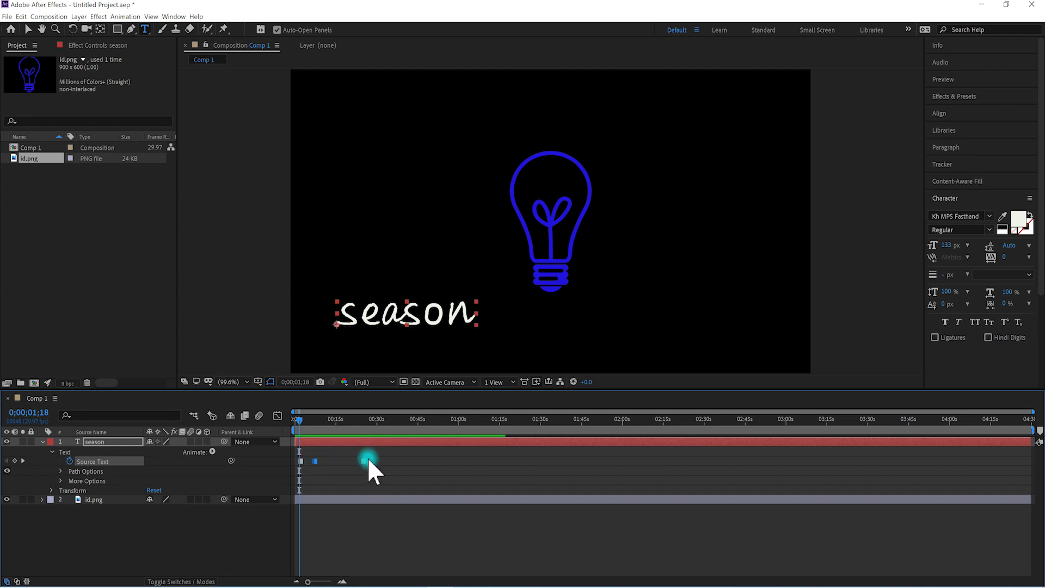
left_click(363, 462)
key("Delete")
left_click_drag(344, 462, 334, 461)
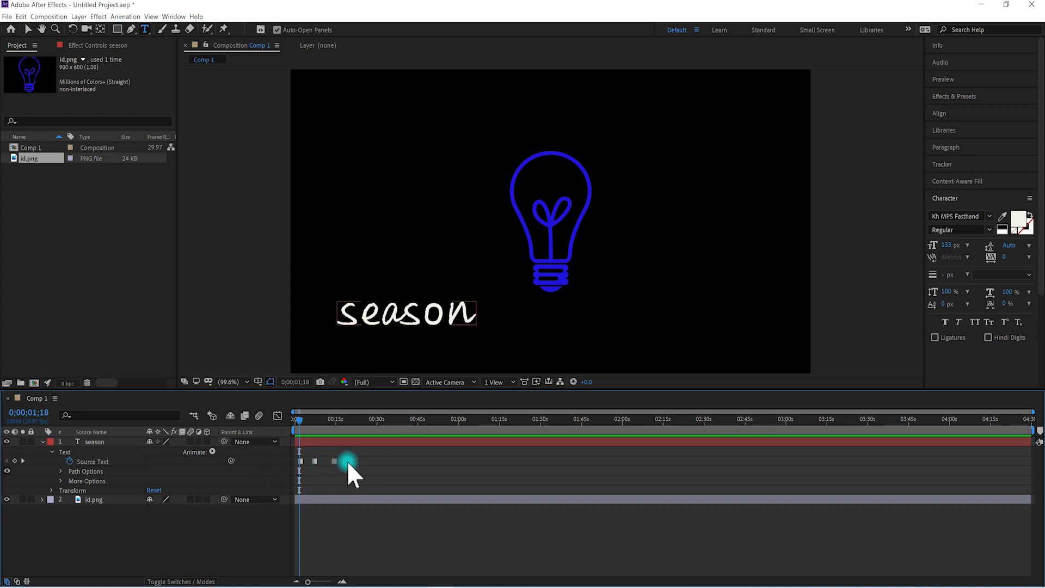
mouse_move(334, 462)
left_mouse_down()
mouse_move(360, 462)
mouse_move(322, 460)
left_mouse_up()
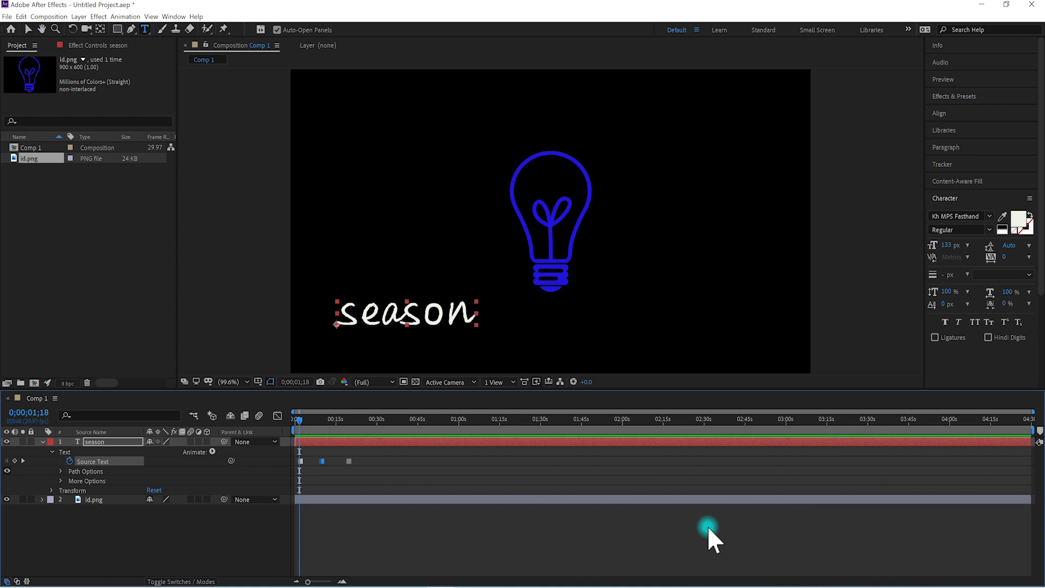
left_click(410, 530)
mouse_move(301, 421)
left_mouse_down()
mouse_move(308, 435)
mouse_move(290, 432)
left_mouse_up()
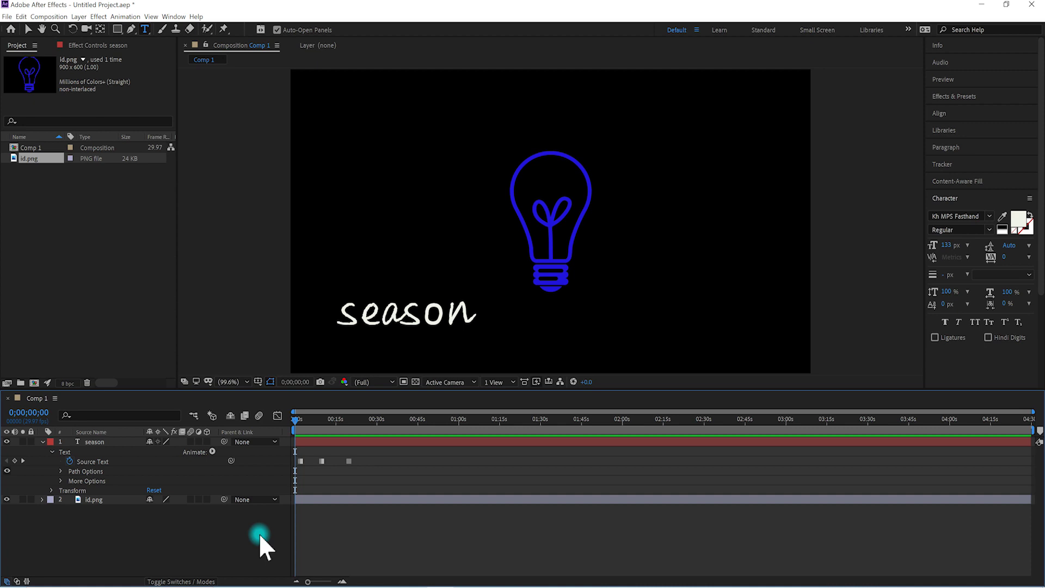
Browse the font list while keeping Kh MPS Fasthand, then move to about 0;00;28 where hi shows
left_click(28, 30)
double_click(334, 303)
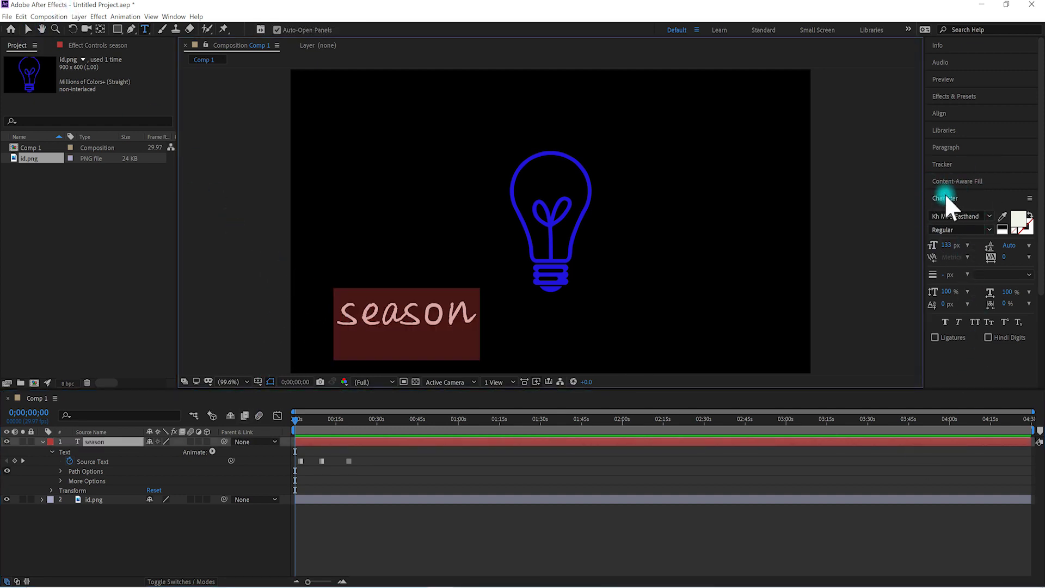
left_click(989, 216)
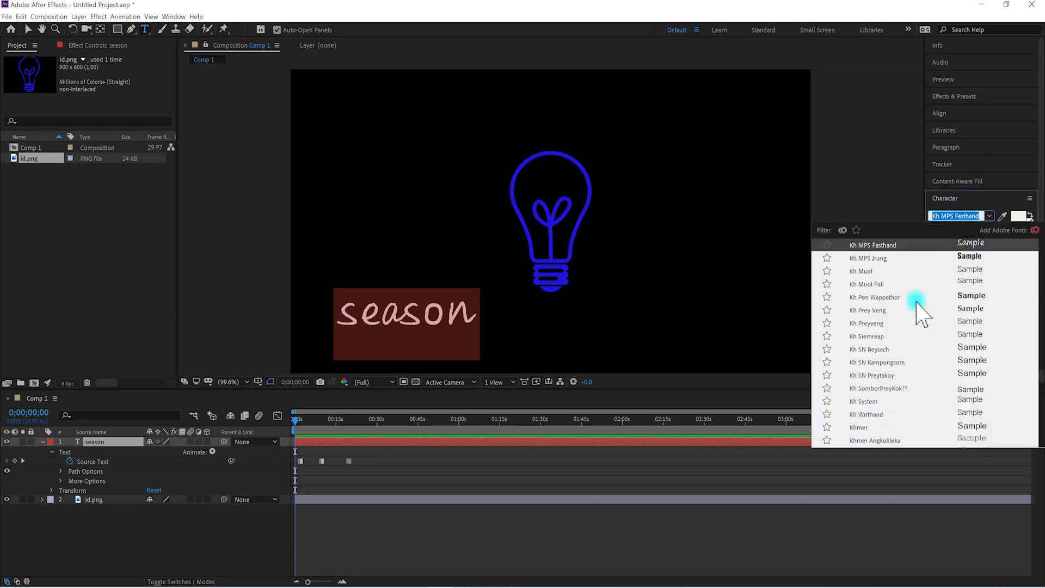
scroll(914, 373, "down", 2)
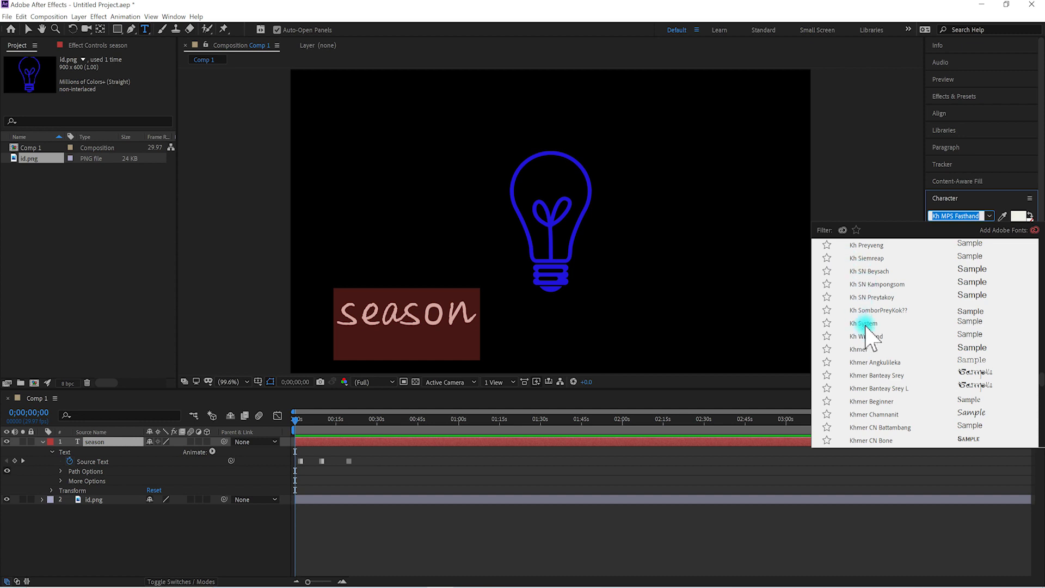
scroll(918, 319, "up", 3)
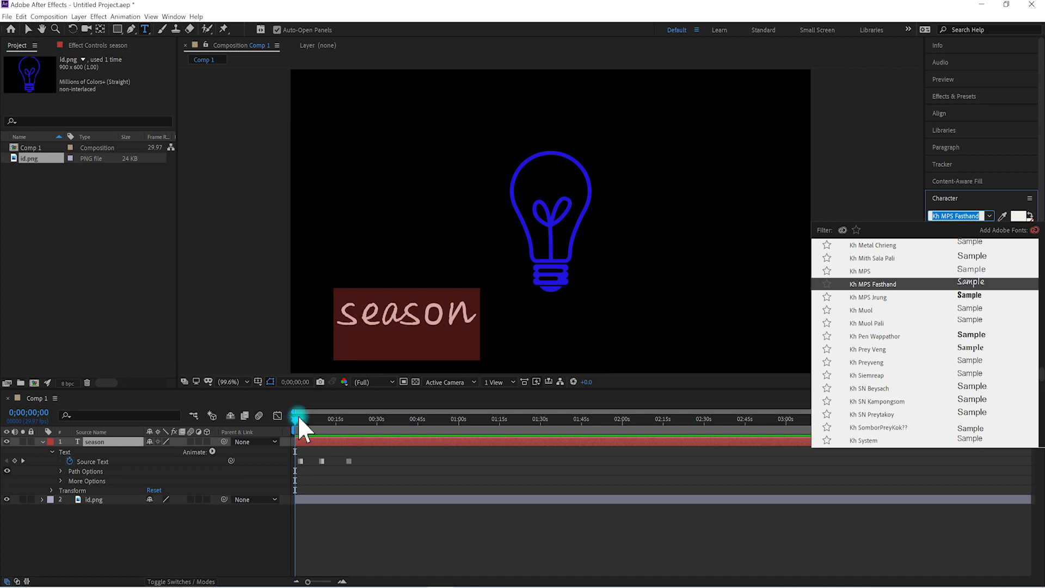
left_click_drag(295, 416, 372, 440)
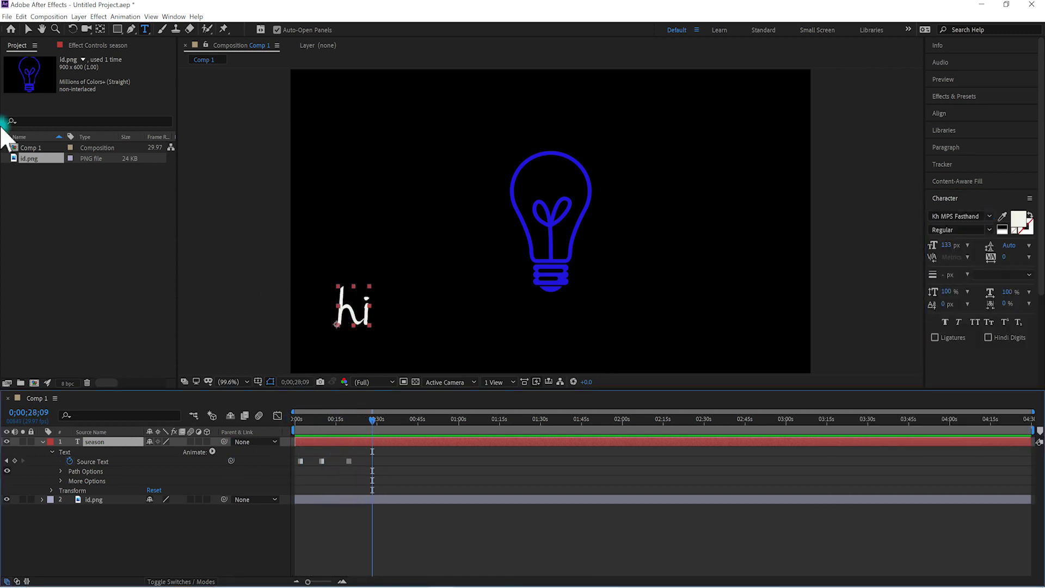
Replace hi with the Khmer word at 0;00;28;09, then replay the preview from the start
left_click_drag(343, 305, 416, 327)
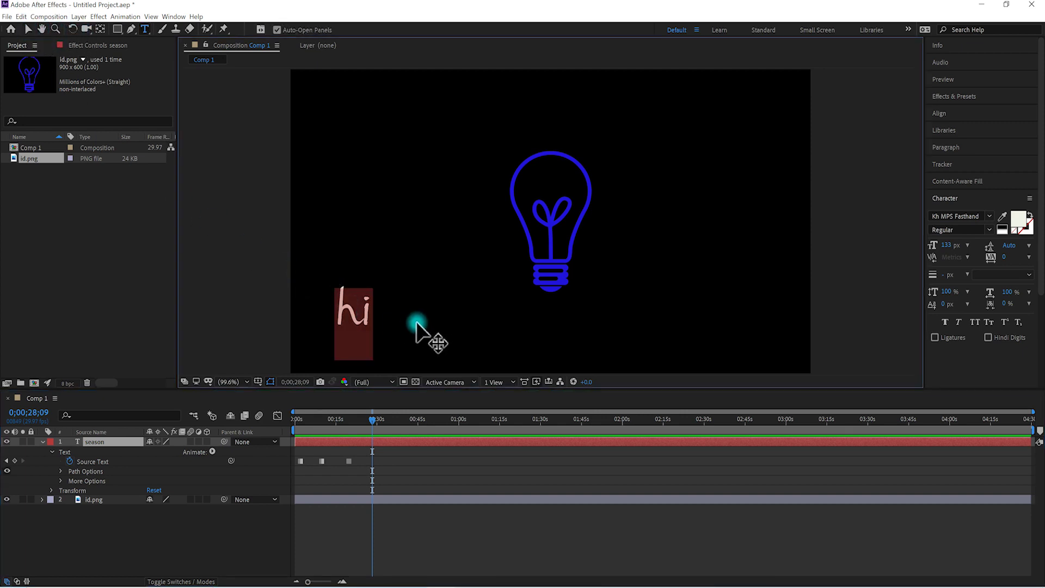
key("super+space")
type("ស")
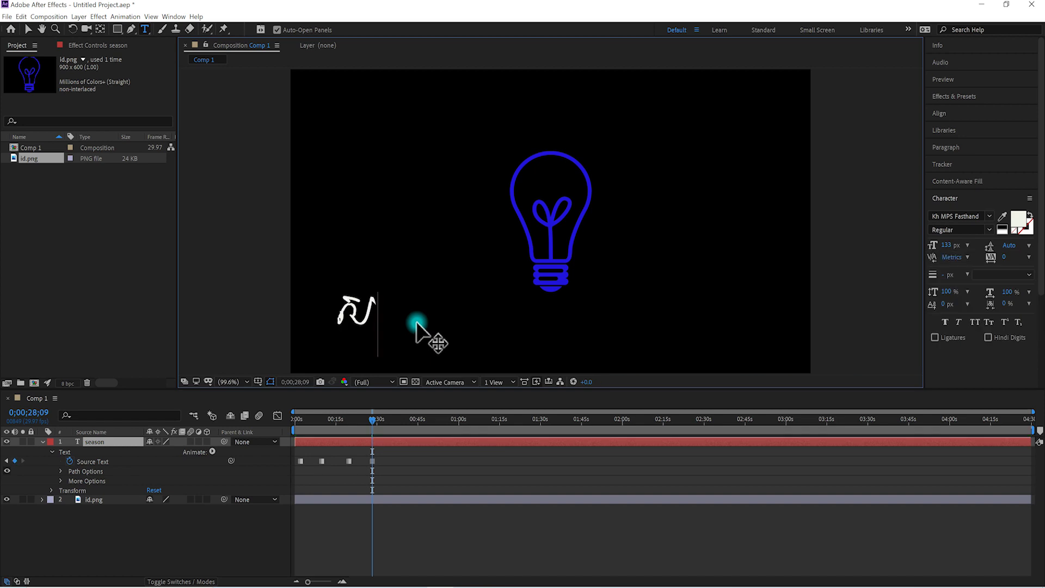
type("ួ")
key("BackSpace")
type("្មស")
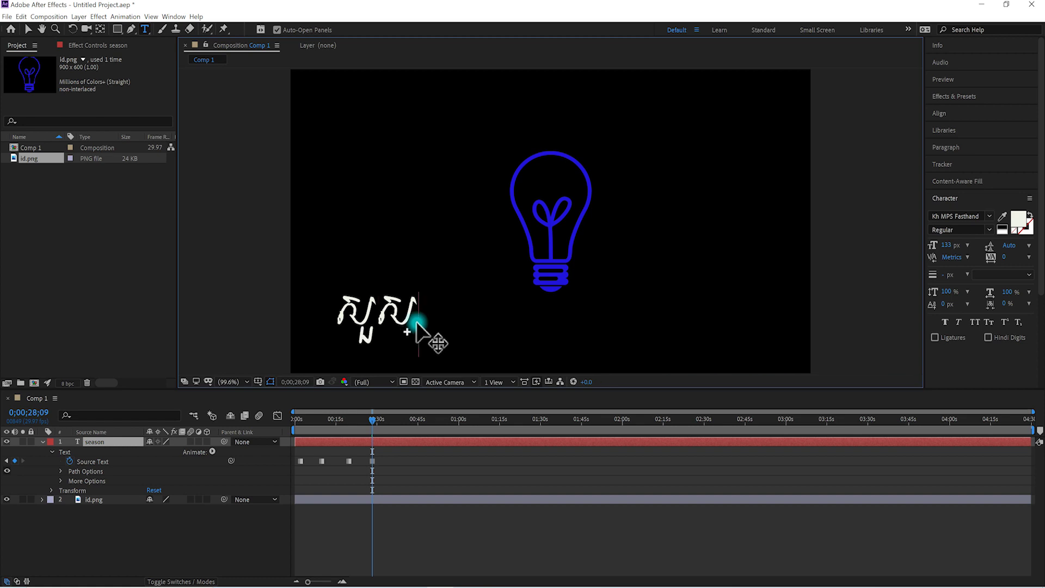
type("្តី")
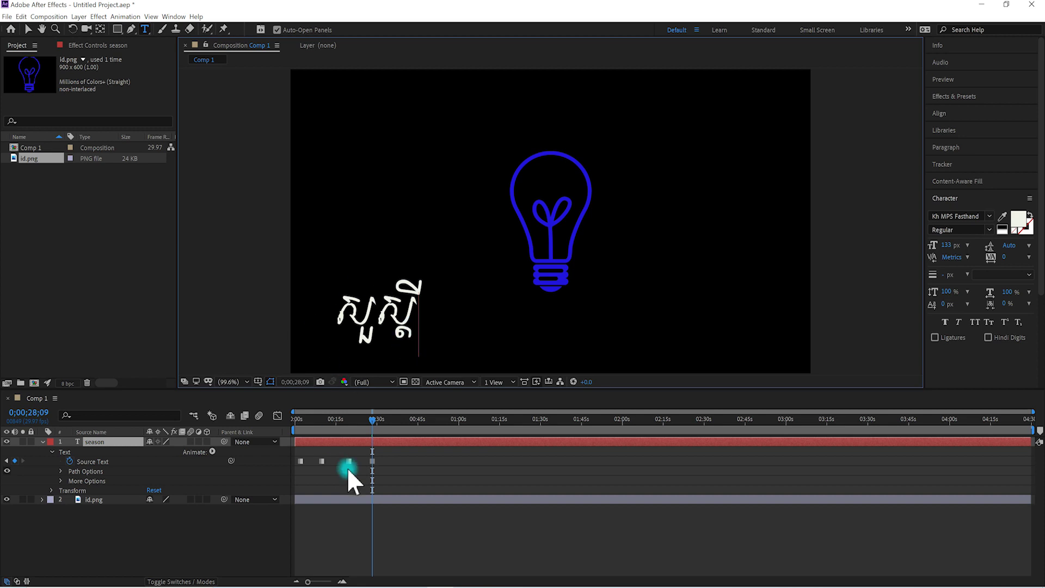
left_click_drag(373, 421, 282, 440)
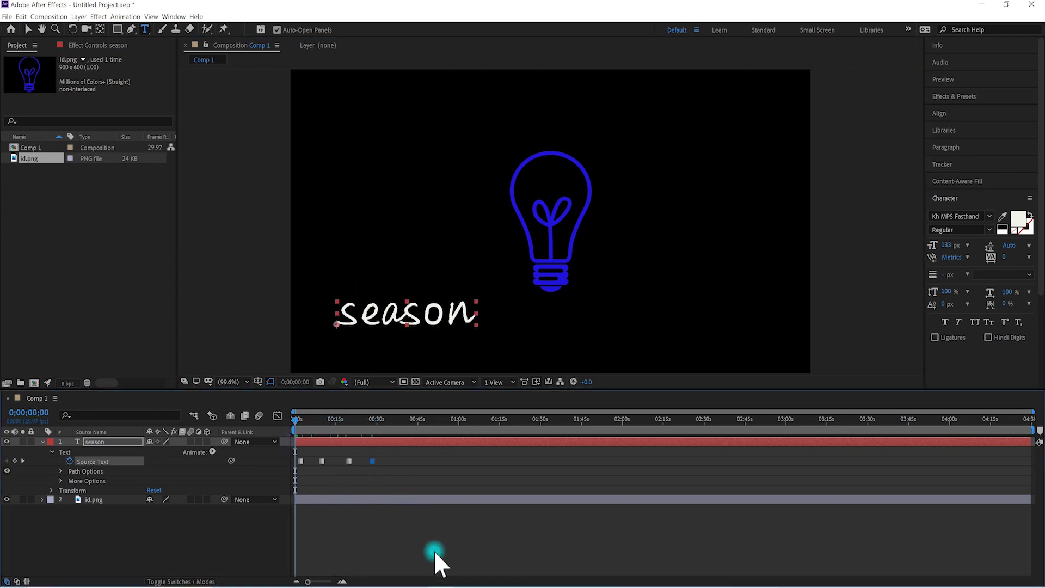
key("space")
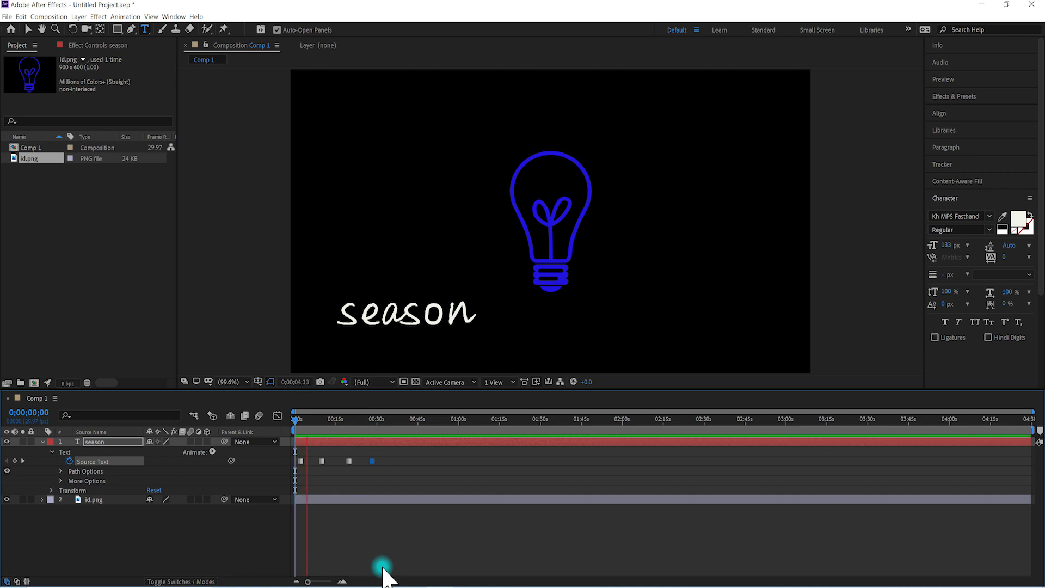
left_click_drag(301, 421, 377, 459)
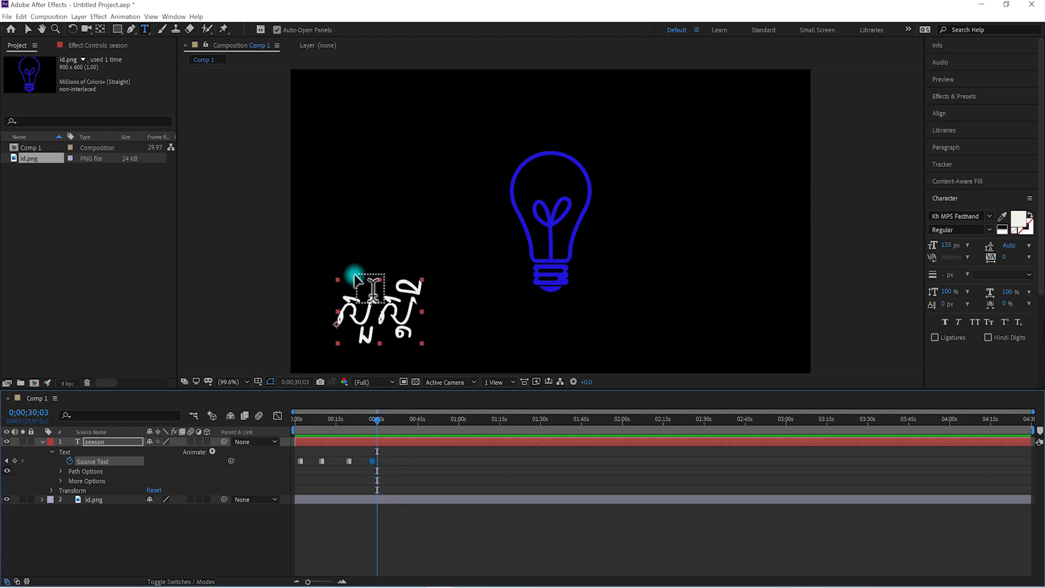